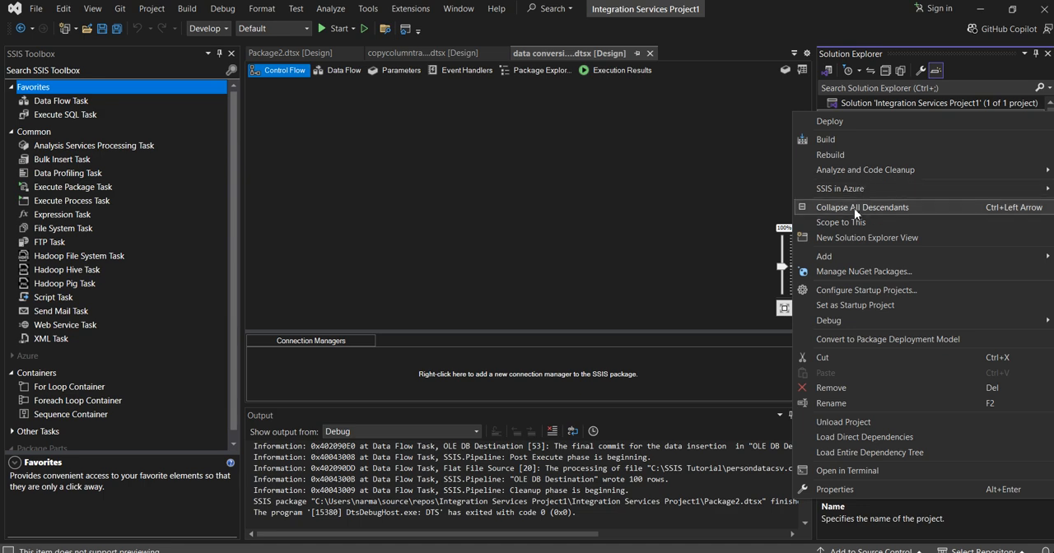
- Add a new SSIS package to the project's SSIS Packages folder and bring up its empty control flow
click(722, 164)
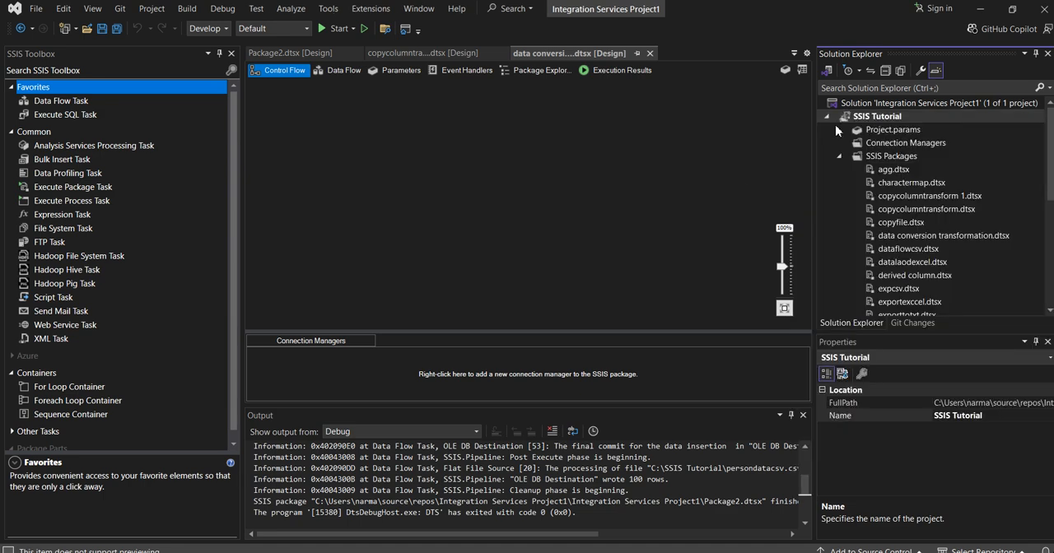
right_click(895, 153)
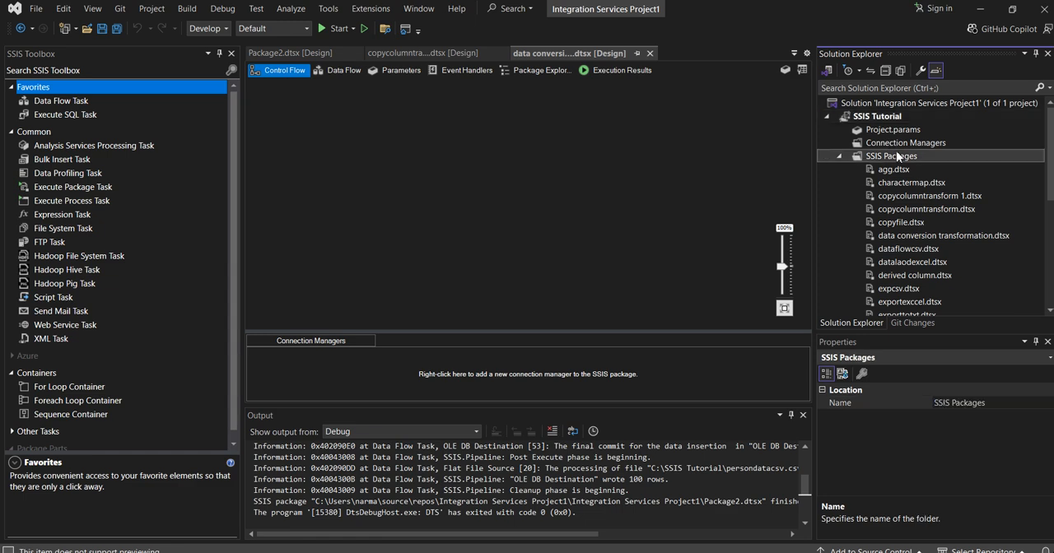
click(899, 160)
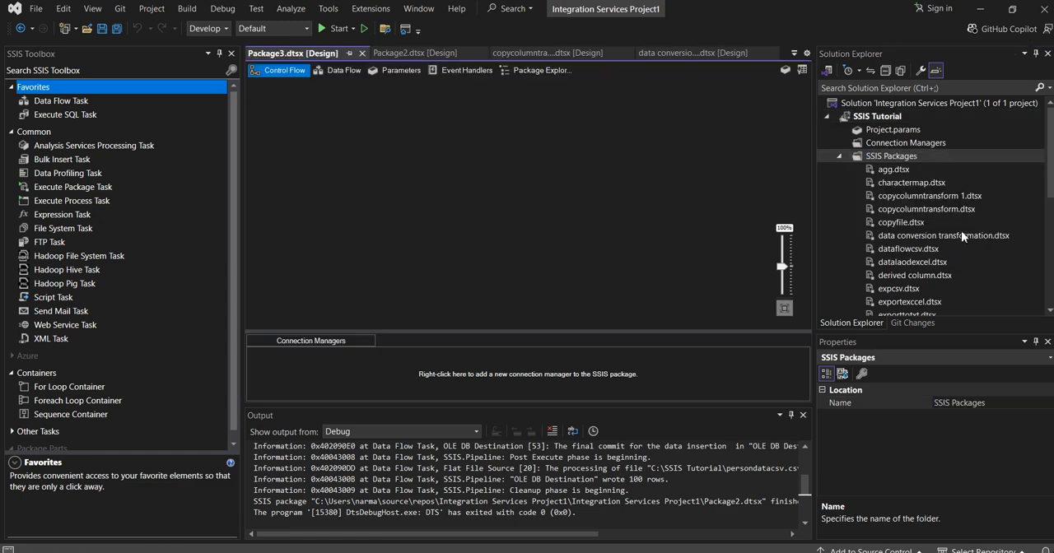
scroll(960, 230, down, 3)
click(903, 209)
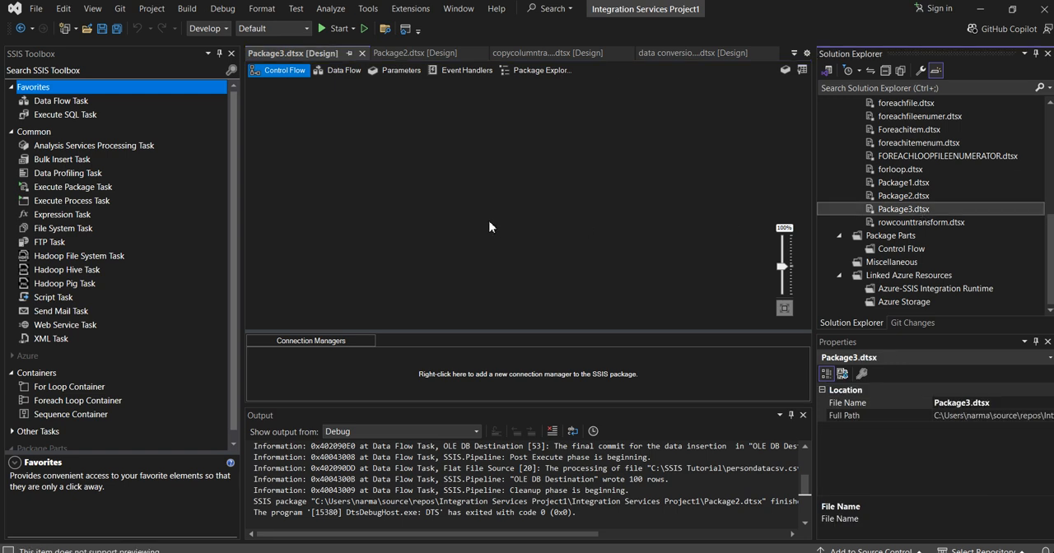
click(490, 221)
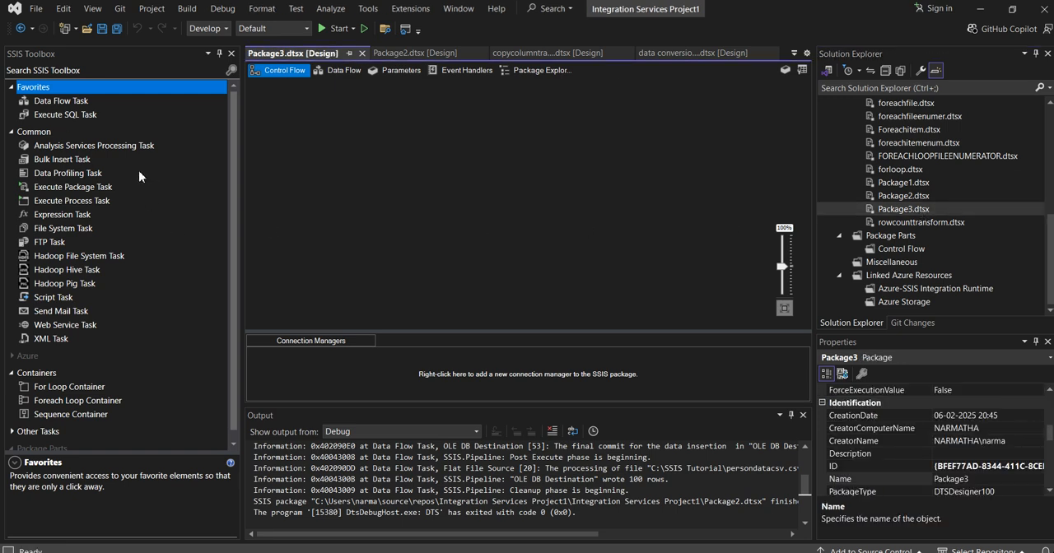
- Add a Data Flow Task to the new package's control flow and open its data flow
drag(52, 103, 201, 122)
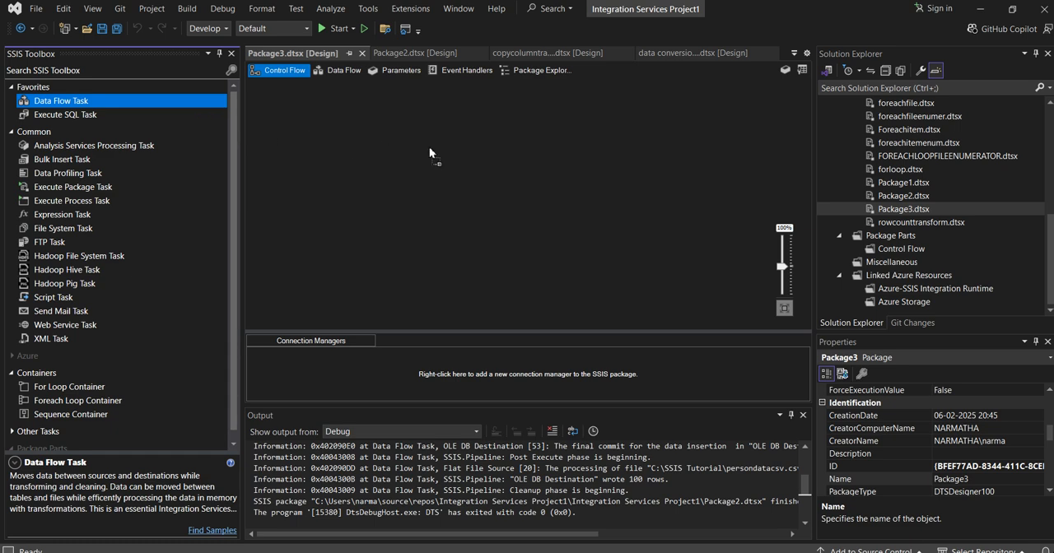
drag(429, 147, 430, 148)
double_click(480, 163)
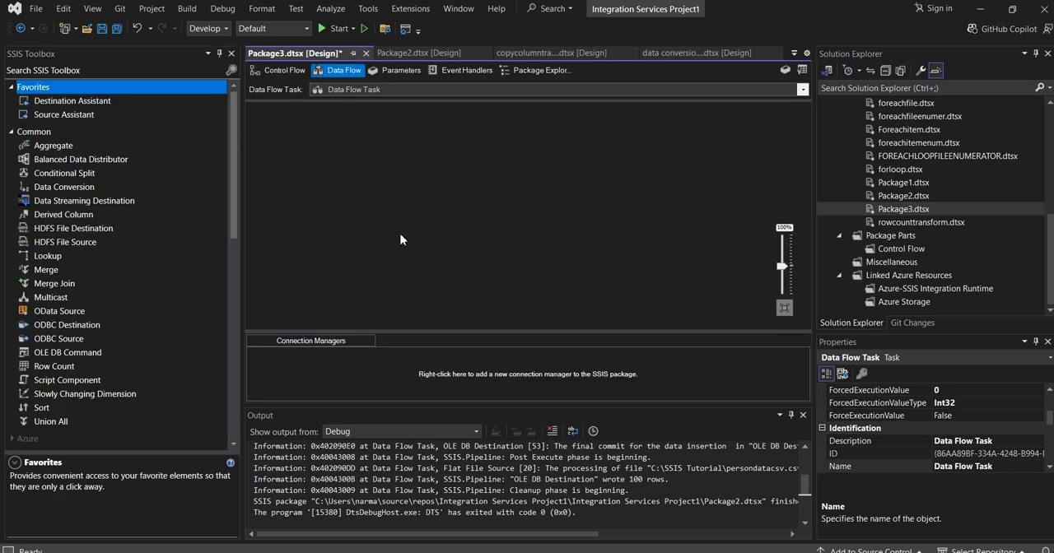
- Add a Flat File Source to the empty data flow
scroll(82, 304, down, 5)
scroll(97, 317, down, 6)
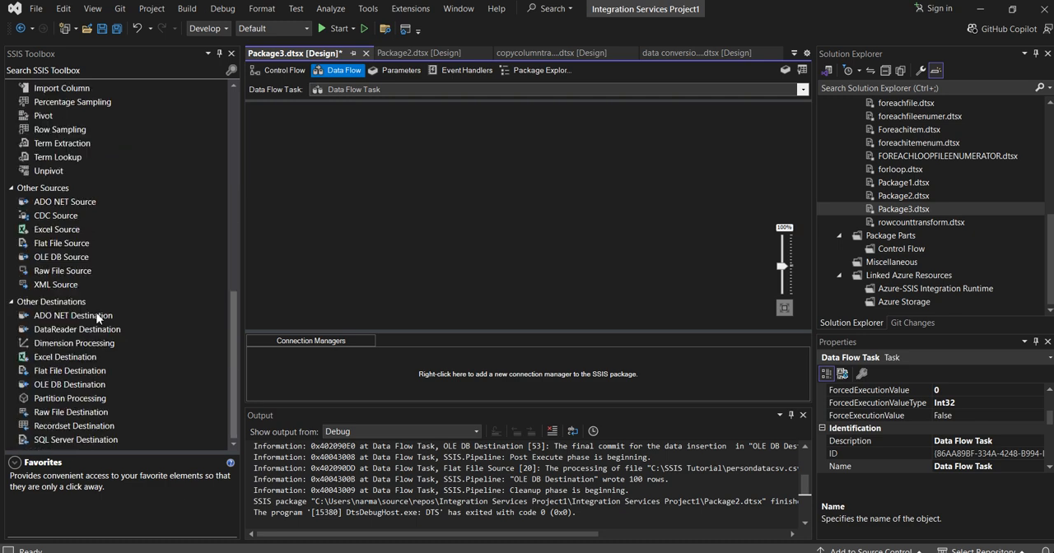
click(63, 247)
drag(489, 156, 537, 164)
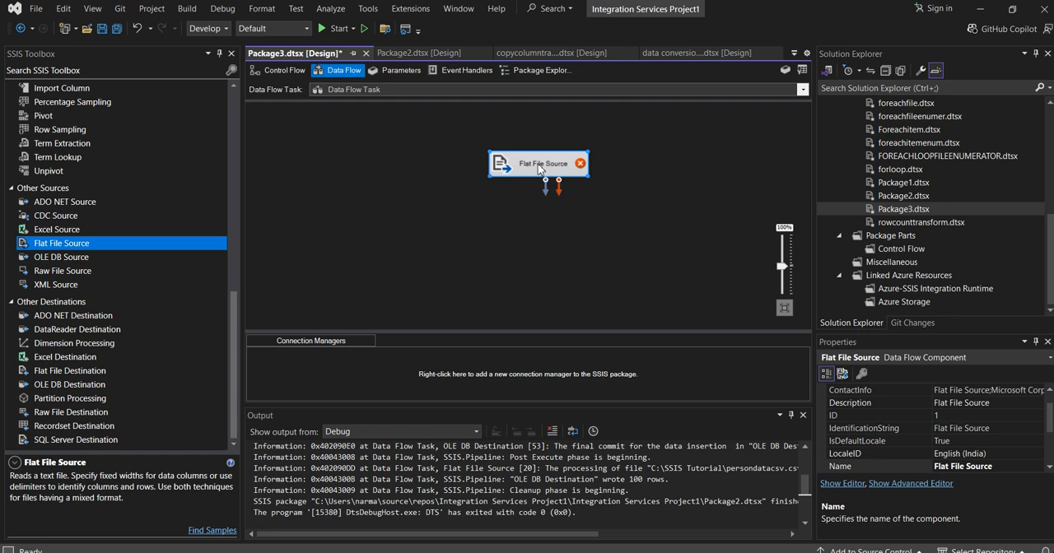
- Create a new flat file connection for the source, using persondatacsv.csv from the SSIS Tutorial folder
double_click(538, 163)
click(690, 160)
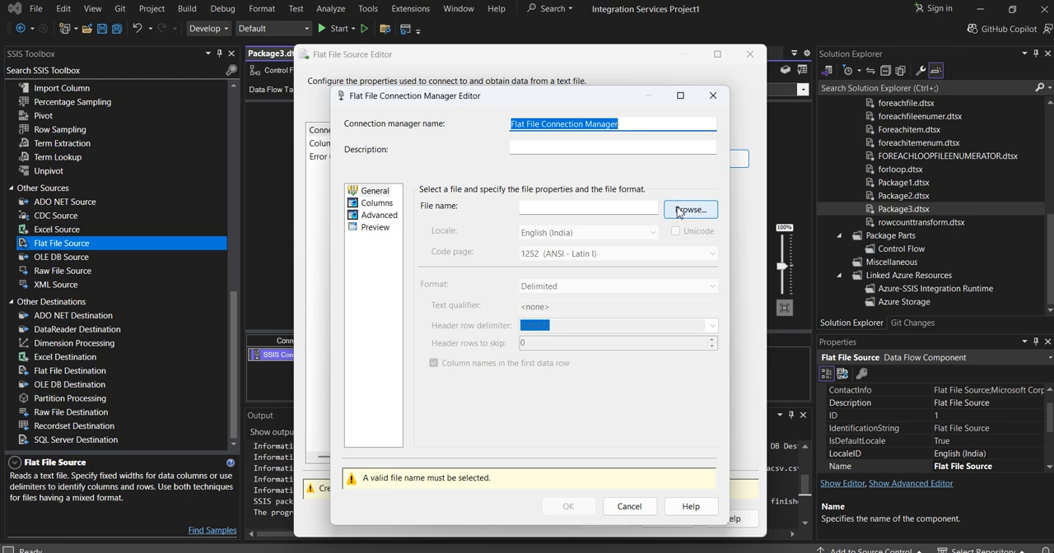
click(678, 211)
click(795, 390)
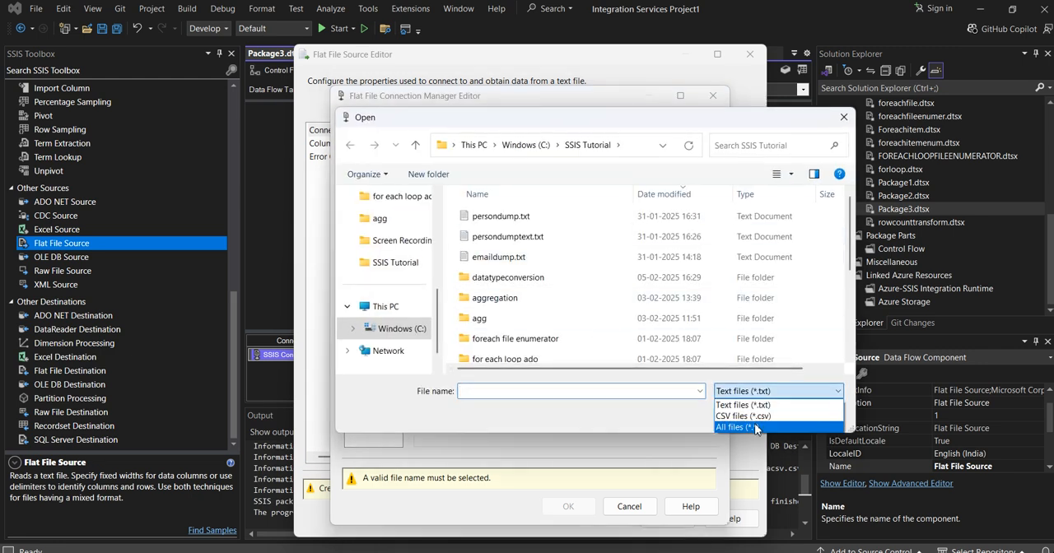
click(749, 418)
click(510, 238)
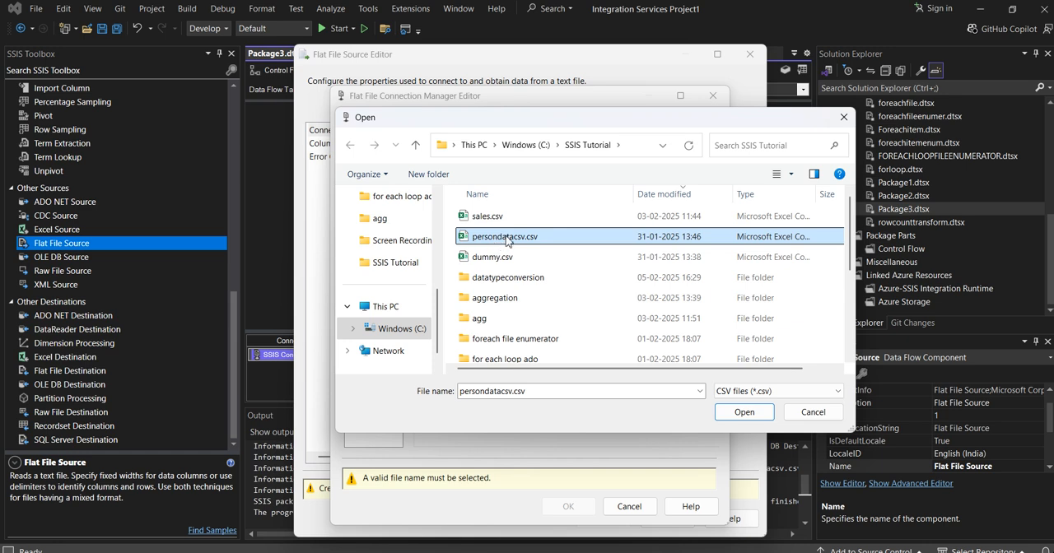
click(744, 413)
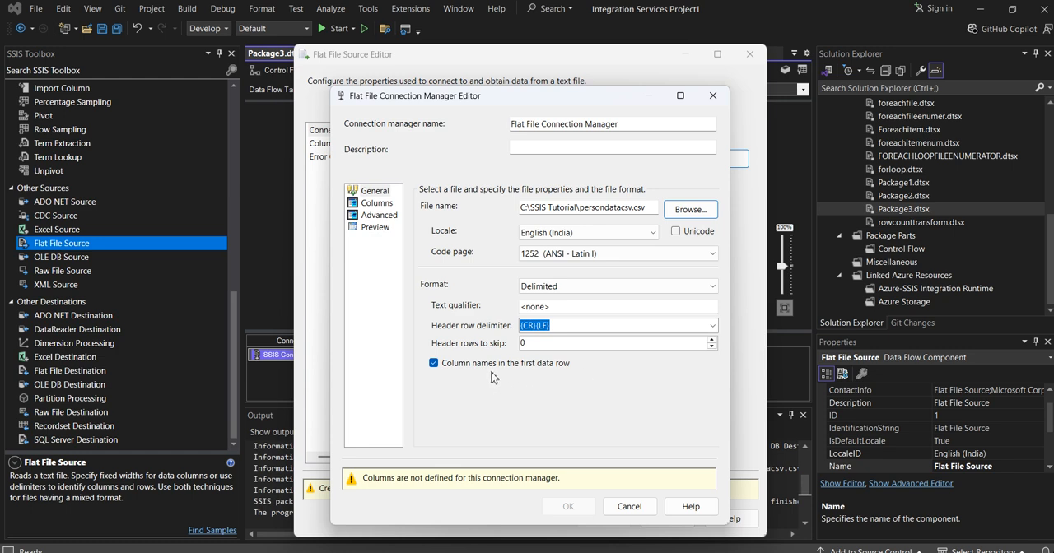
- Review the connection's column preview and column properties, then accept the connection and the Flat File Source settings
click(375, 204)
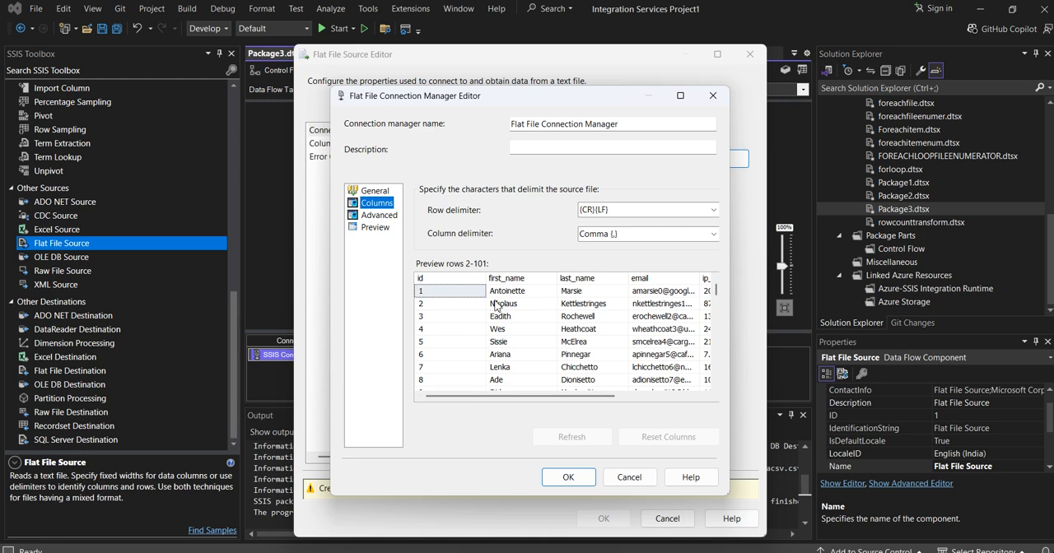
drag(503, 397, 458, 384)
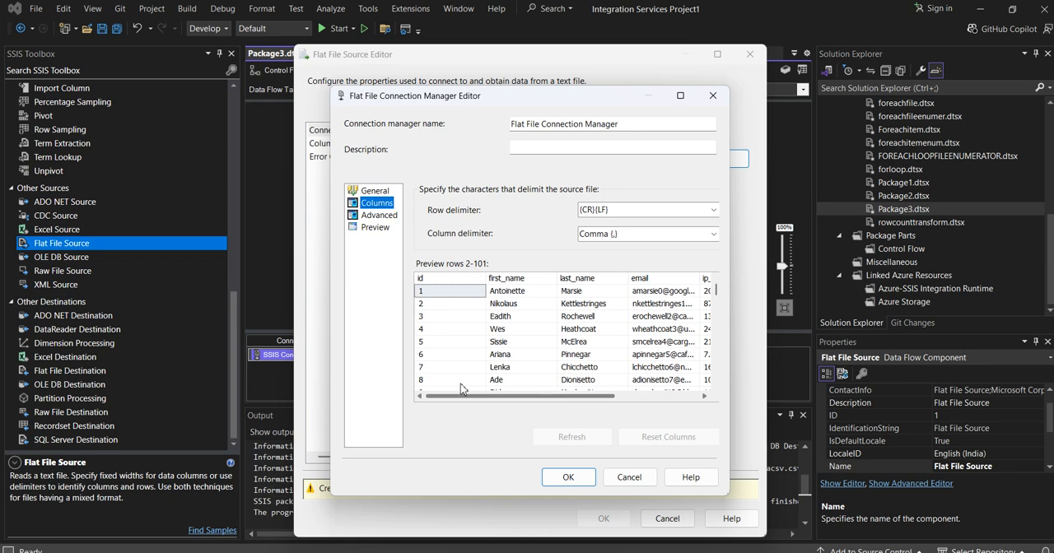
click(384, 216)
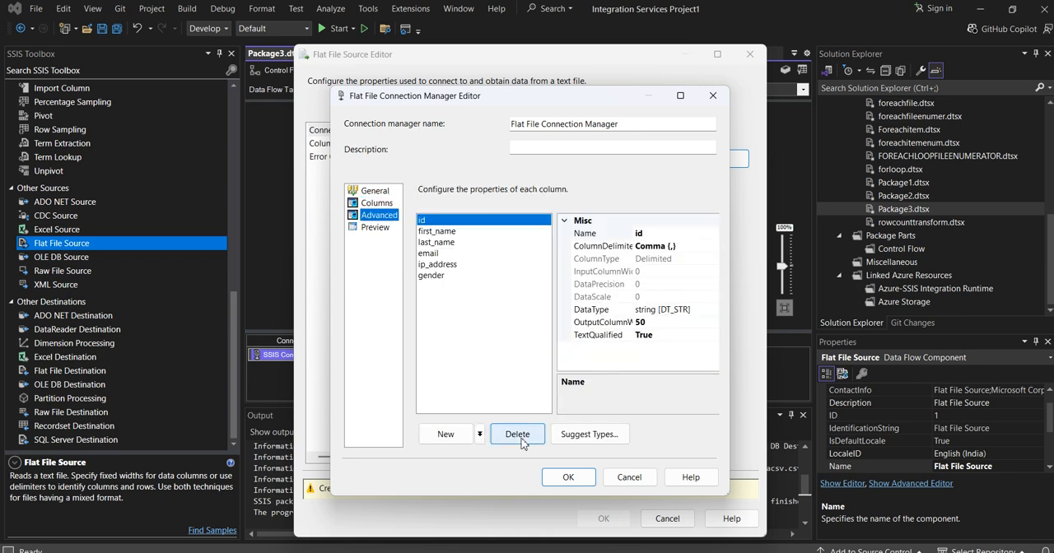
click(549, 474)
click(605, 490)
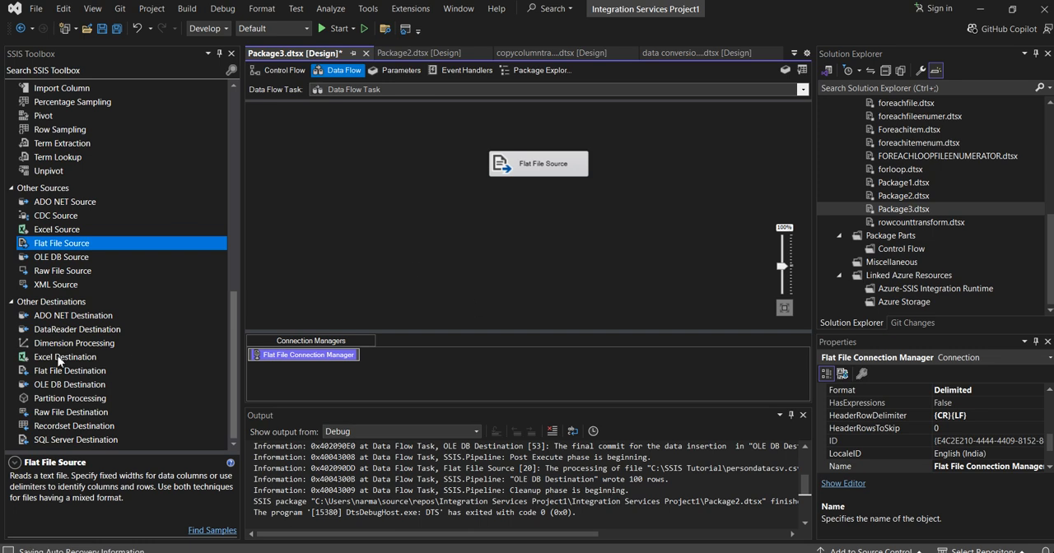
- Add an OLE DB Destination to the data flow below the Flat File Source
click(59, 388)
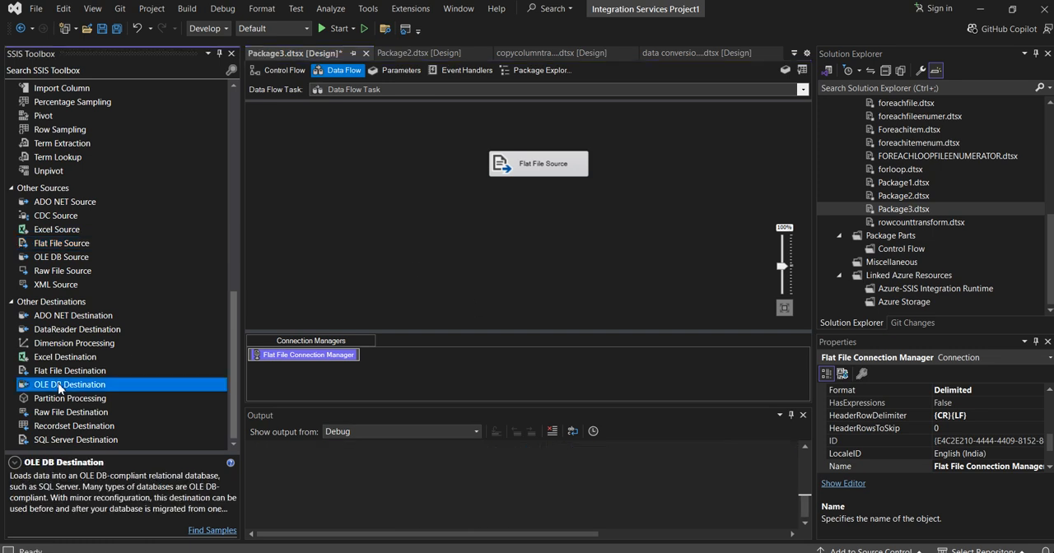
mouse_move(524, 263)
mouse_down()
mouse_move(527, 273)
mouse_move(514, 275)
mouse_up()
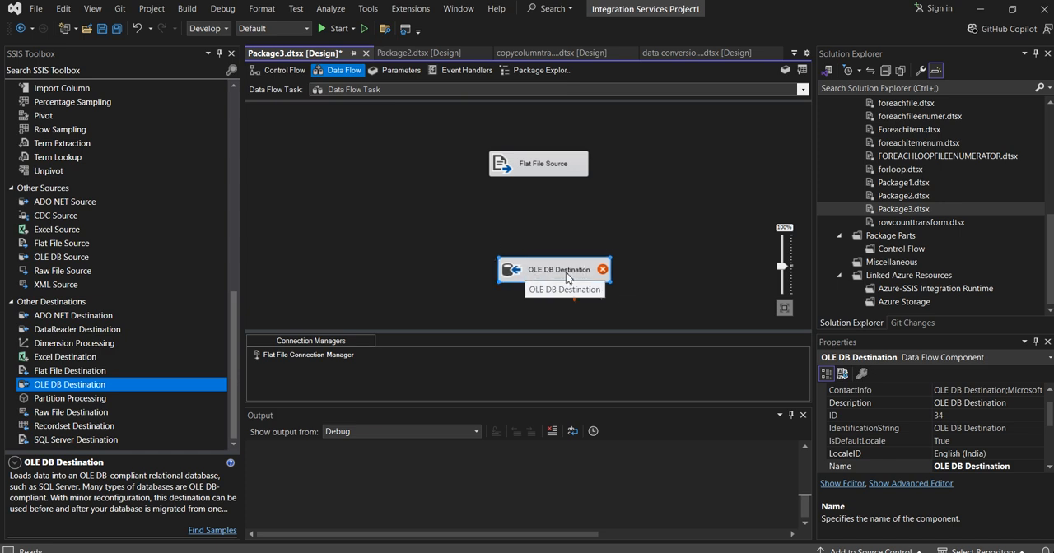
- Add a Derived Column transformation between source and destination and connect the Flat File Source's regular output to it
scroll(66, 312, up, 8)
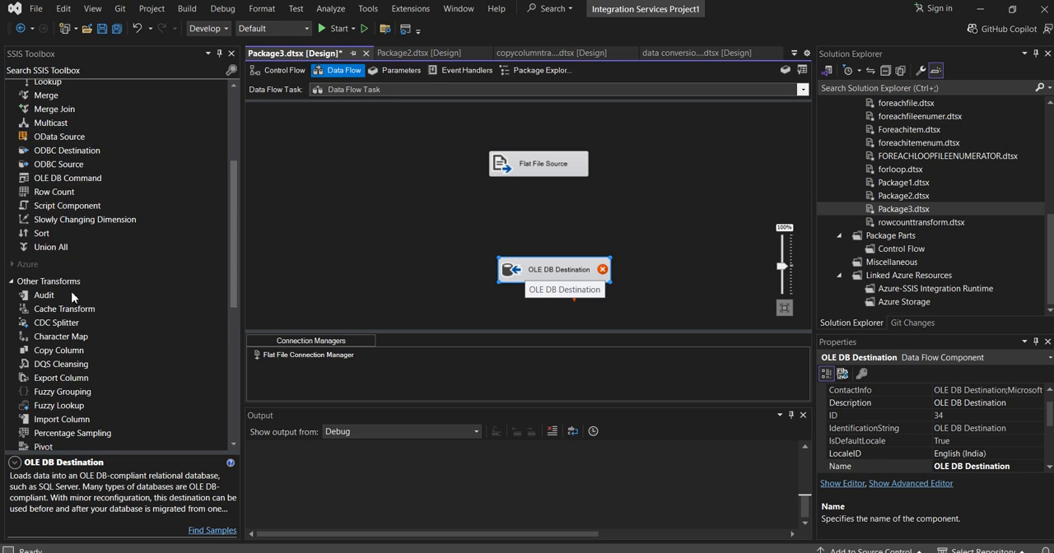
scroll(73, 297, up, 3)
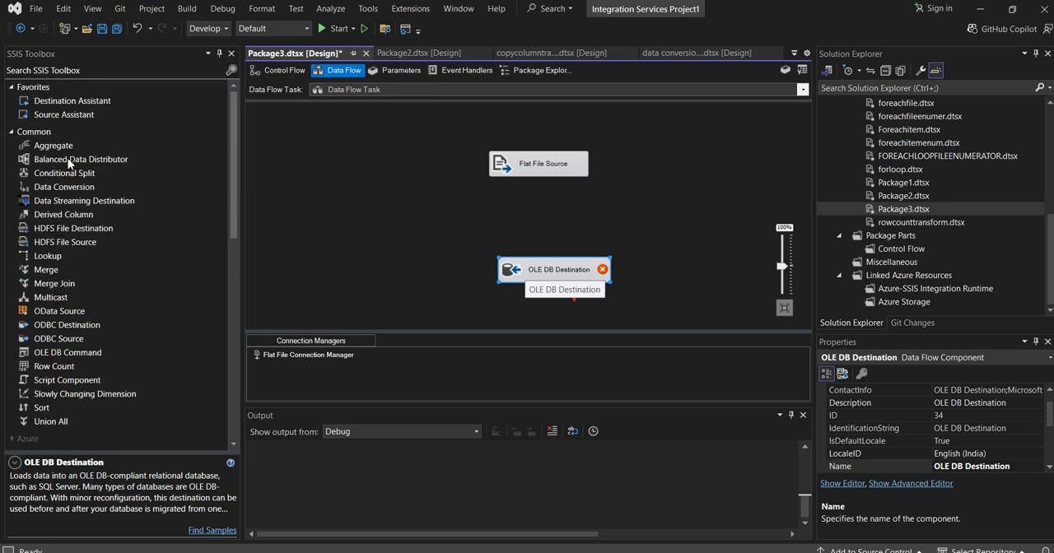
drag(66, 216, 362, 211)
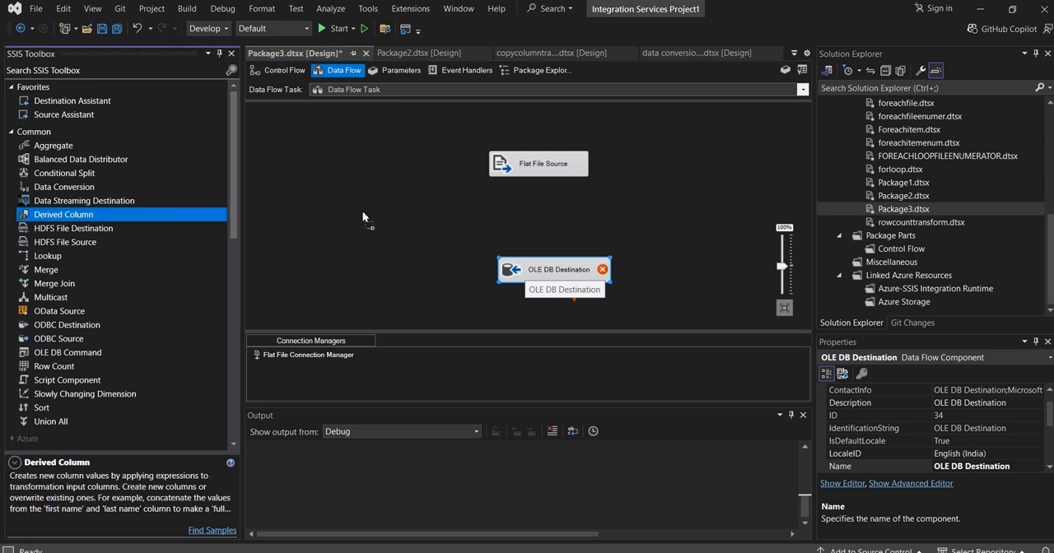
drag(547, 218, 548, 217)
click(543, 169)
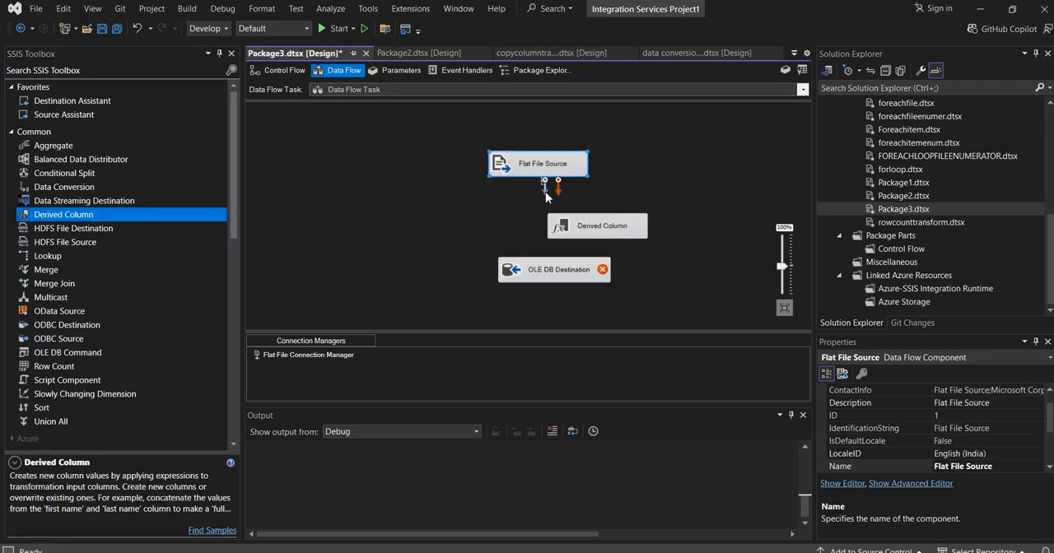
drag(545, 192, 599, 229)
- In the Derived Column transformation, define a new column Full_Name with the expression [first_name]+" "+ [last_name]
double_click(600, 229)
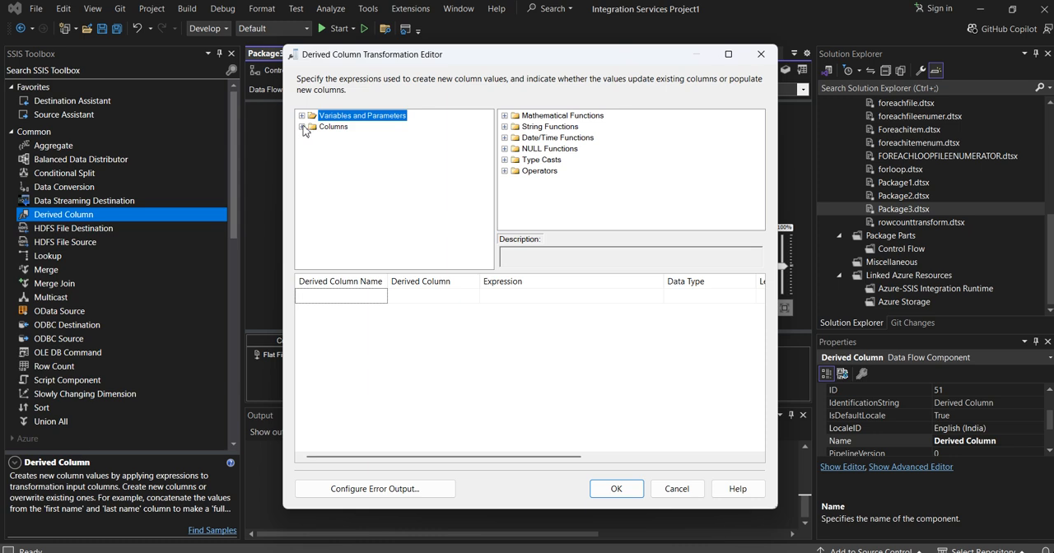
click(328, 296)
text(Full_Name)
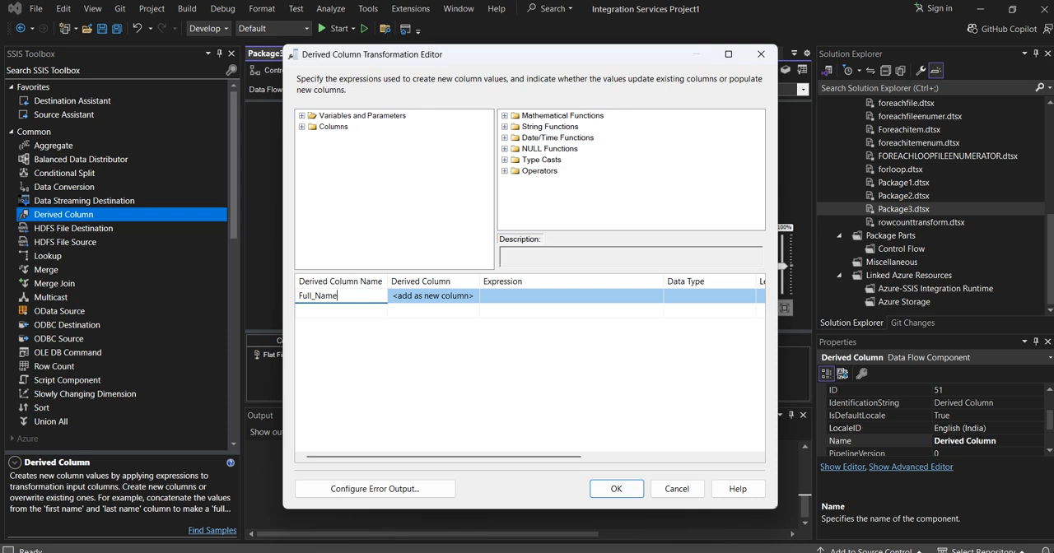
click(301, 126)
click(493, 296)
drag(332, 151, 494, 297)
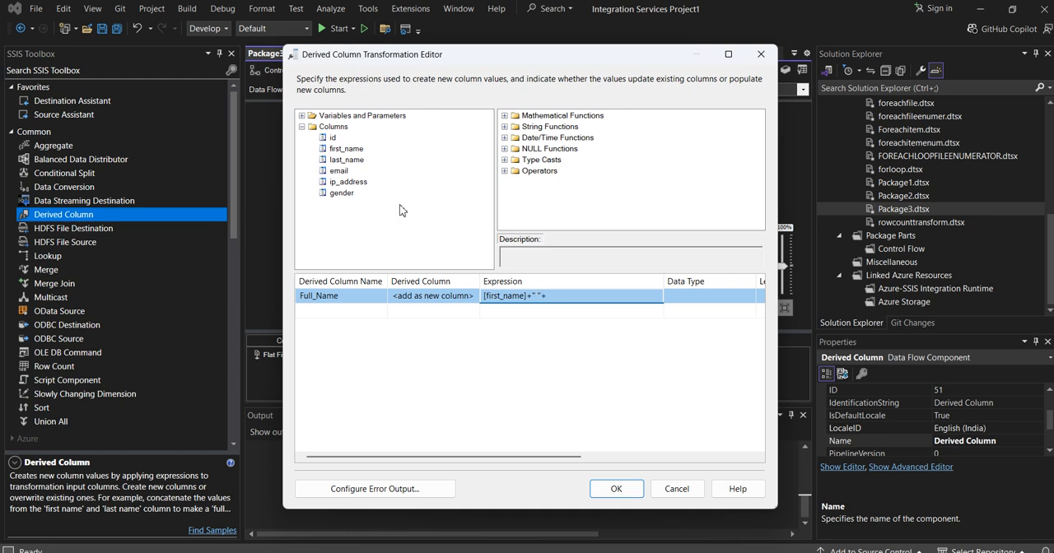
drag(346, 159, 558, 305)
- Define a second new column gender_prefix with the expression [gender] == "Male" ? "M" : F"
click(322, 315)
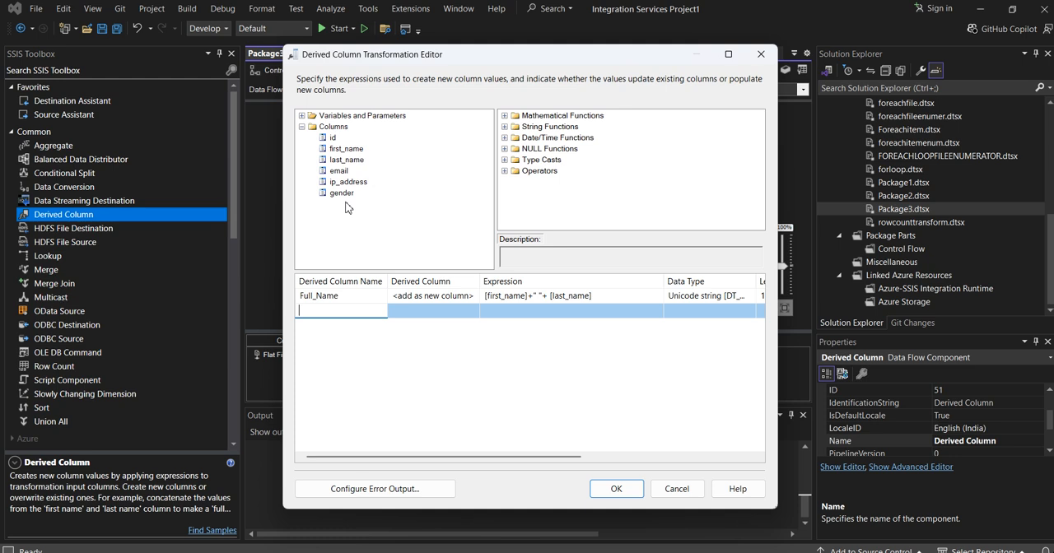
text(gender_prefix)
click(503, 311)
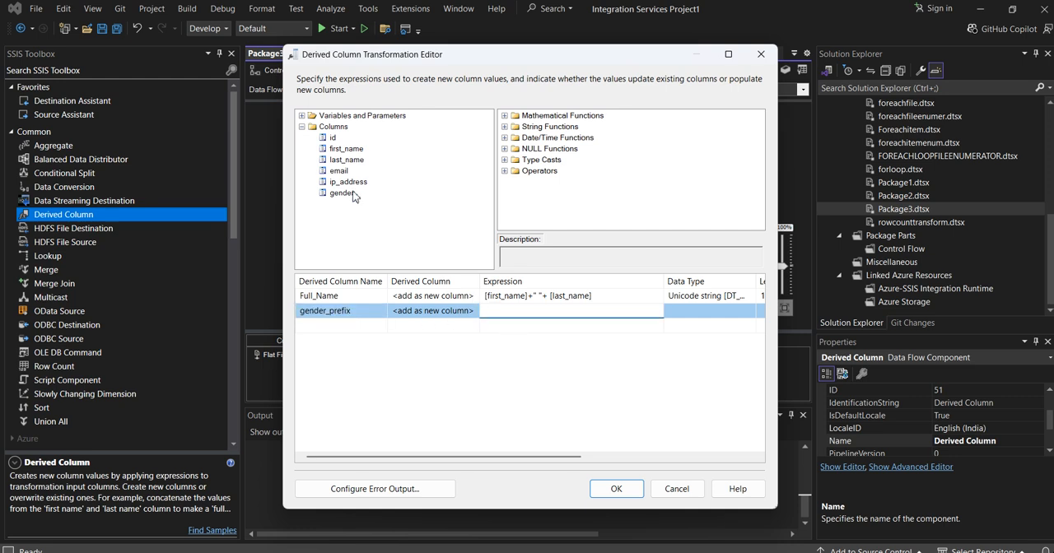
drag(340, 193, 539, 314)
click(541, 312)
click(417, 354)
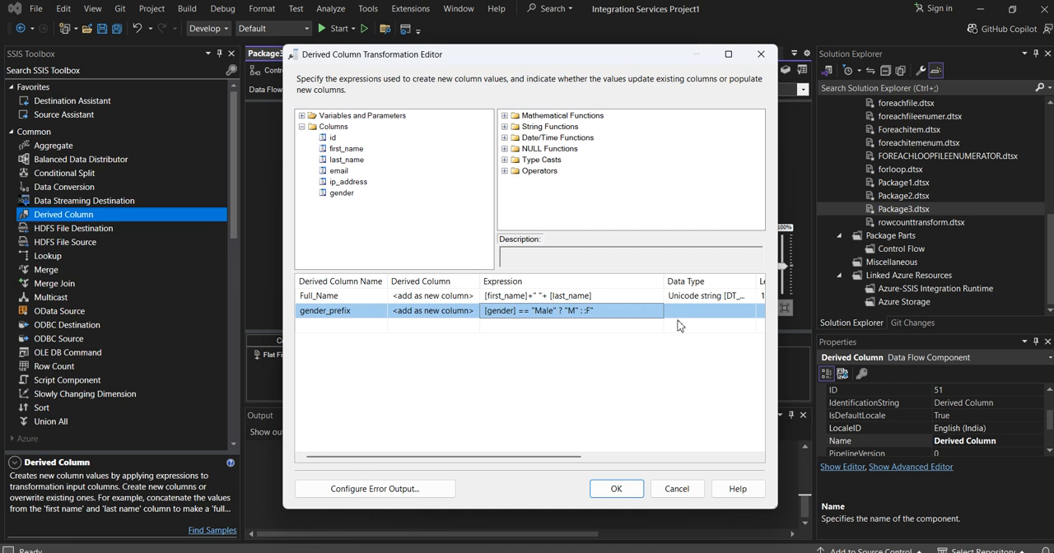
click(597, 312)
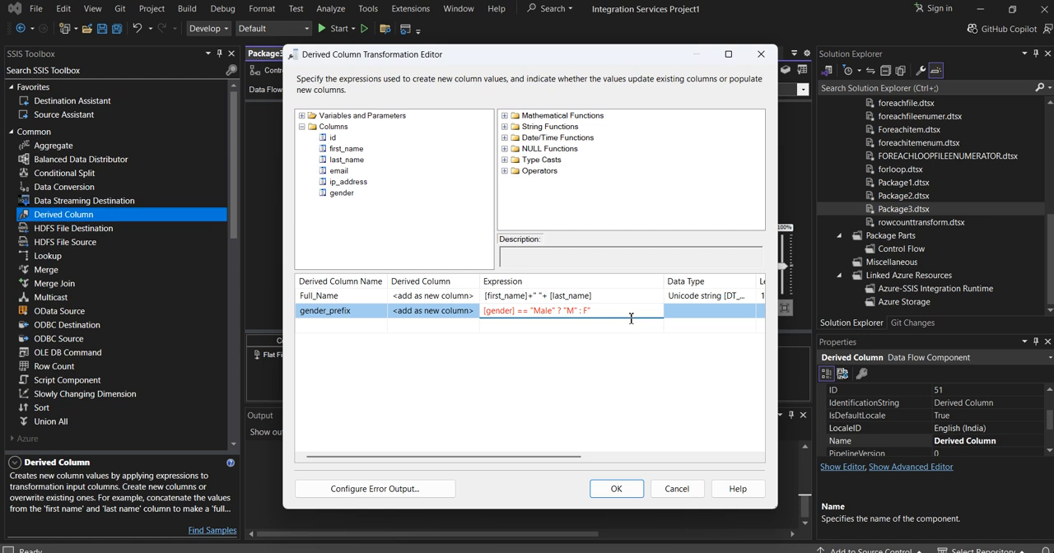
- Define a third new column entry_time using the date/time function GETDATE() as its expression
click(335, 326)
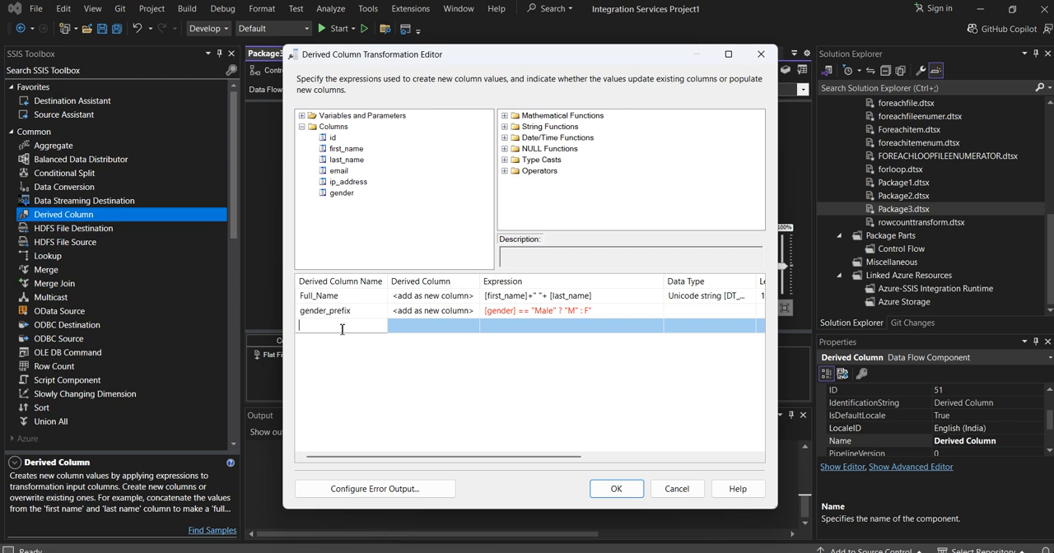
text(entry_time)
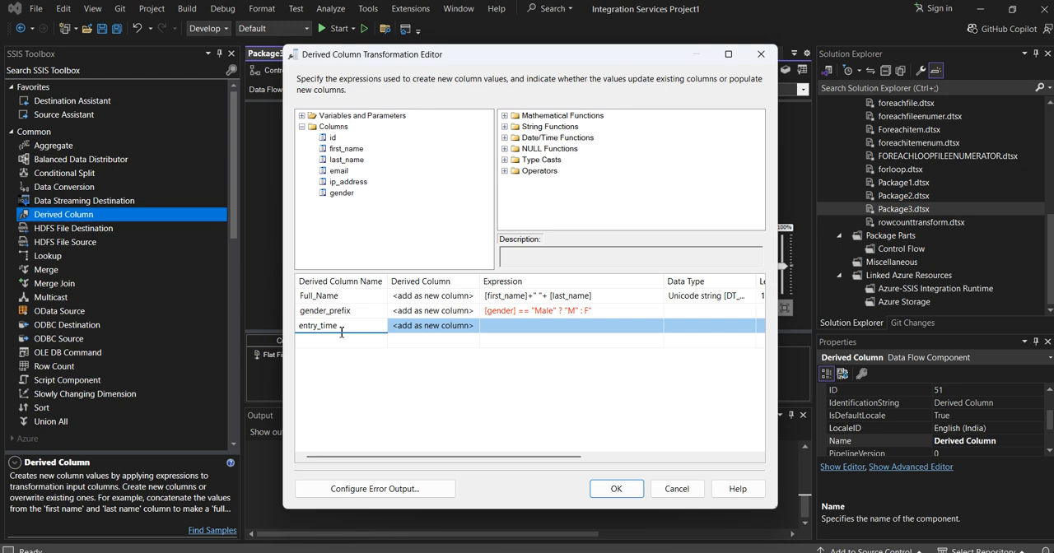
click(523, 329)
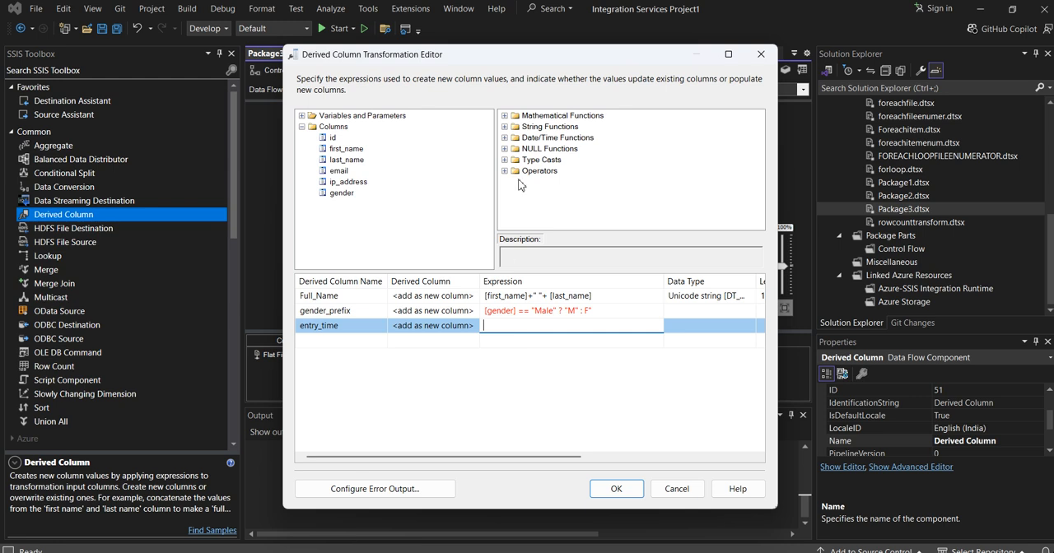
click(505, 138)
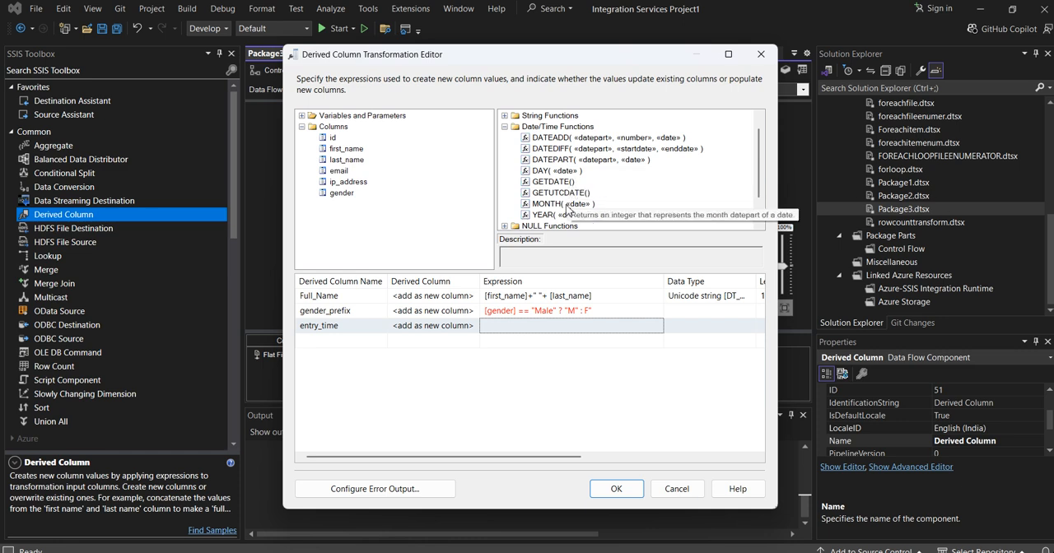
drag(553, 181, 525, 327)
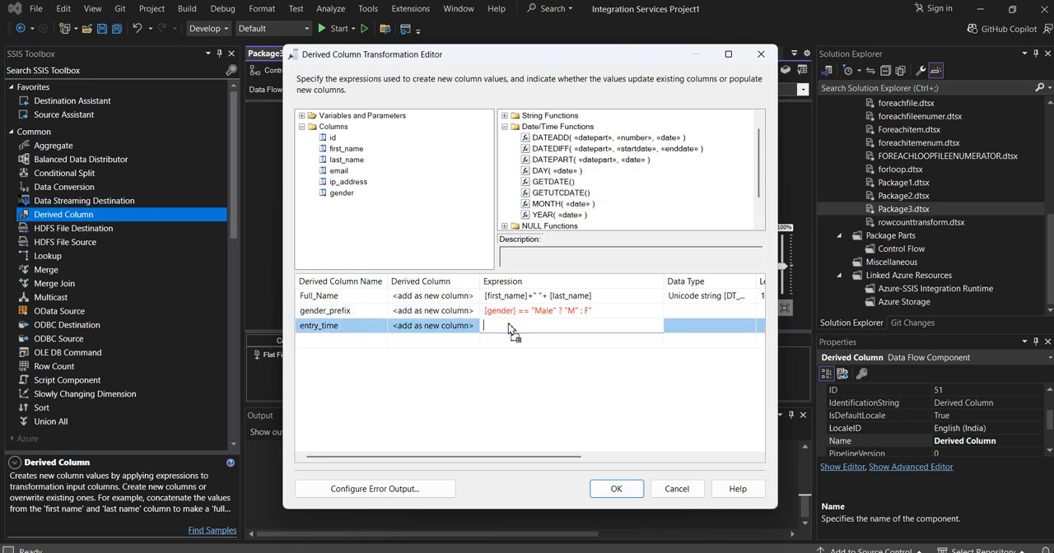
- Correct the gender_prefix expression to [gender] == "Male" ? "M" : "F" and accept the Derived Column transformation
click(620, 313)
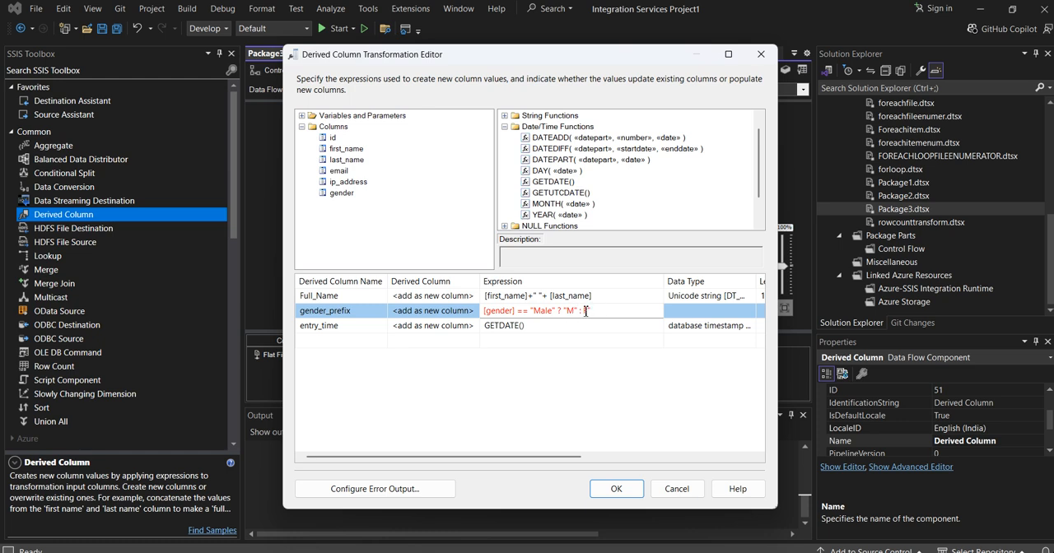
double_click(587, 311)
click(593, 423)
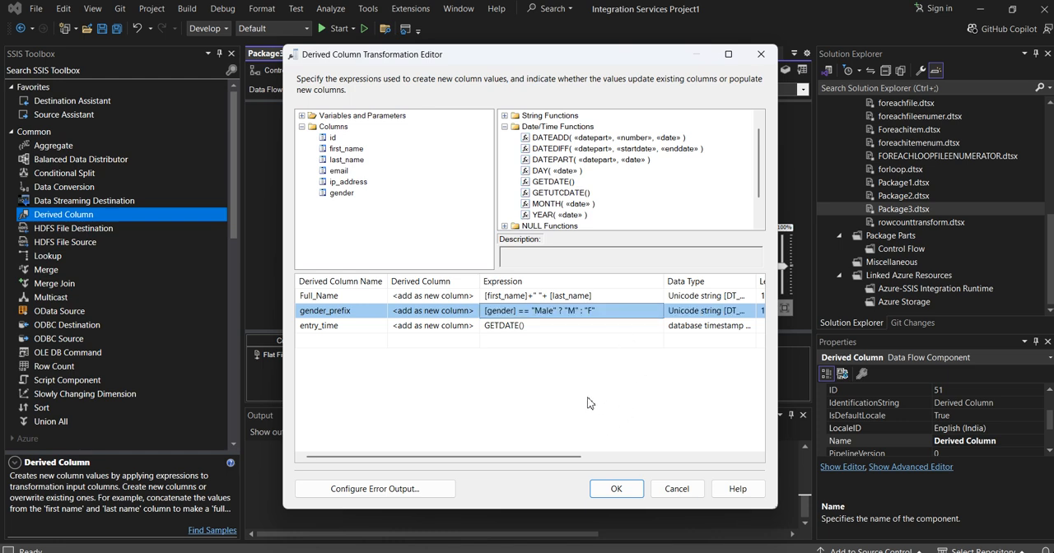
click(342, 326)
click(614, 493)
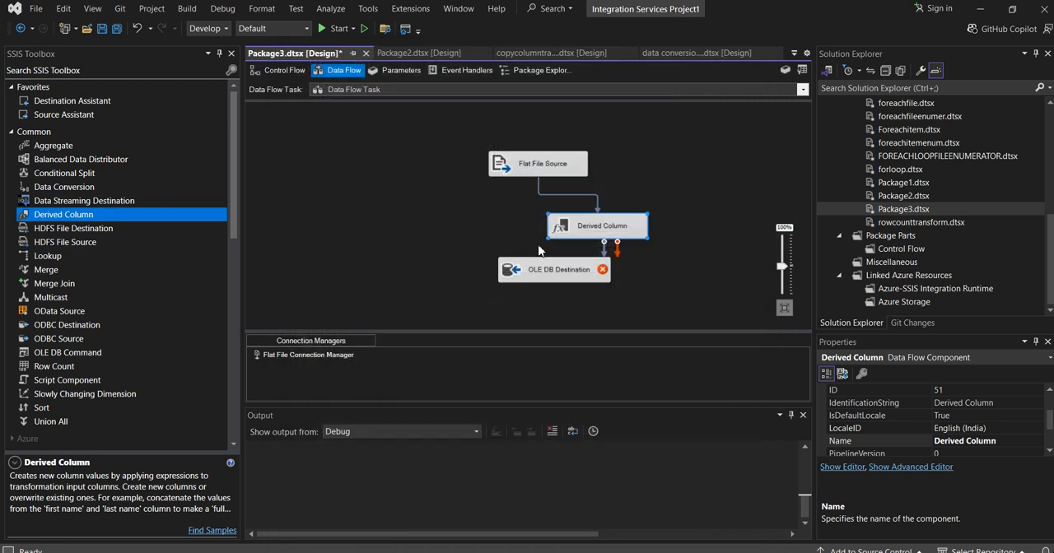
- Reposition the OLE DB Destination below the Derived Column and connect the Derived Column's regular output to it
click(560, 281)
click(582, 232)
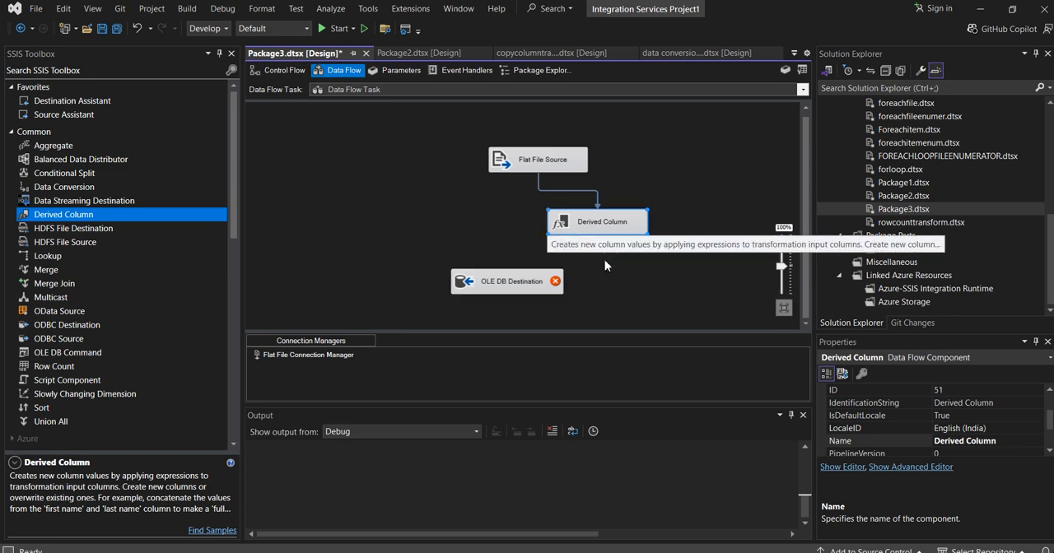
click(604, 260)
click(600, 230)
drag(604, 247, 509, 287)
- Start a new connection manager for the OLE DB Destination using the Microsoft OLE DB Driver for SQL Server provider
double_click(508, 282)
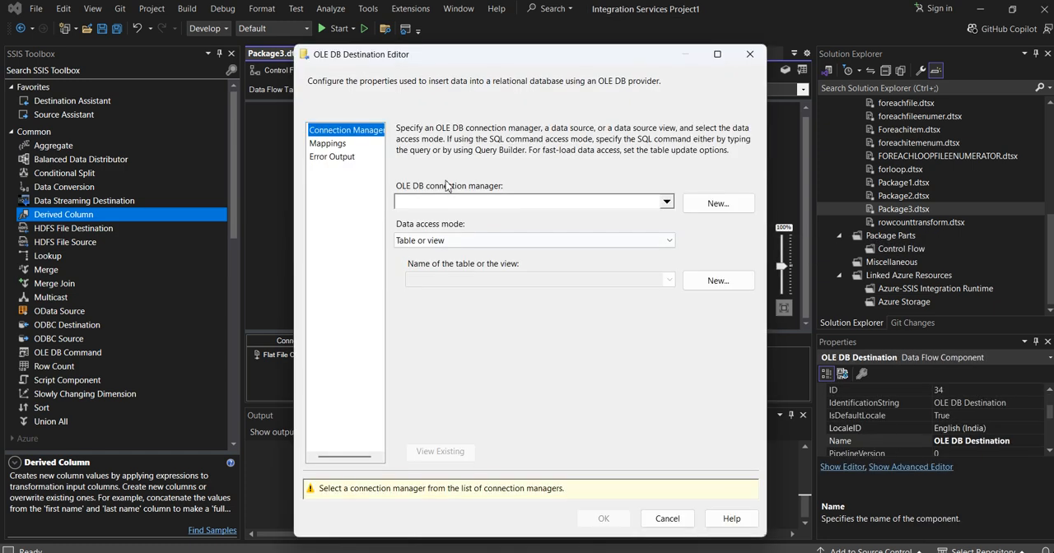
click(717, 203)
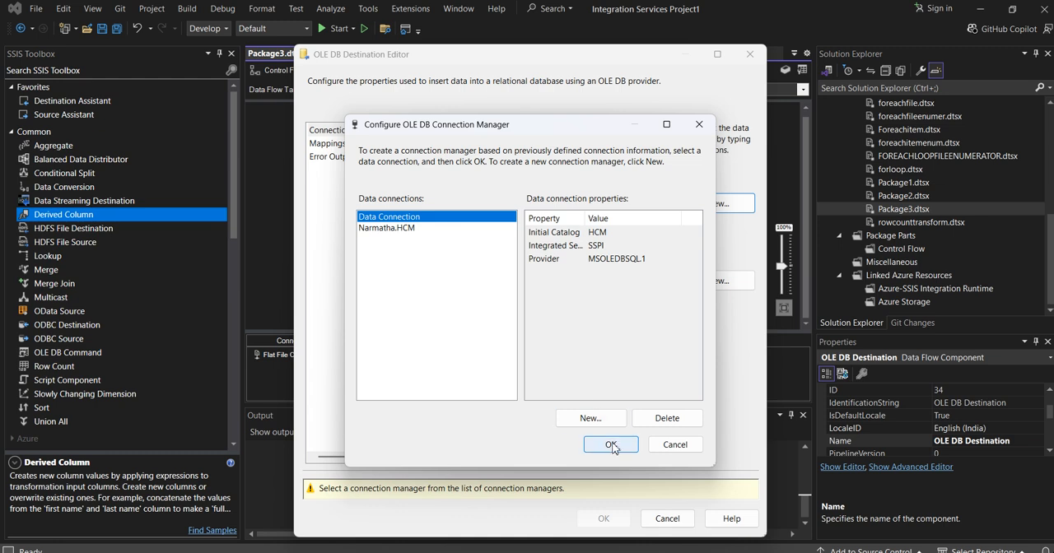
click(590, 418)
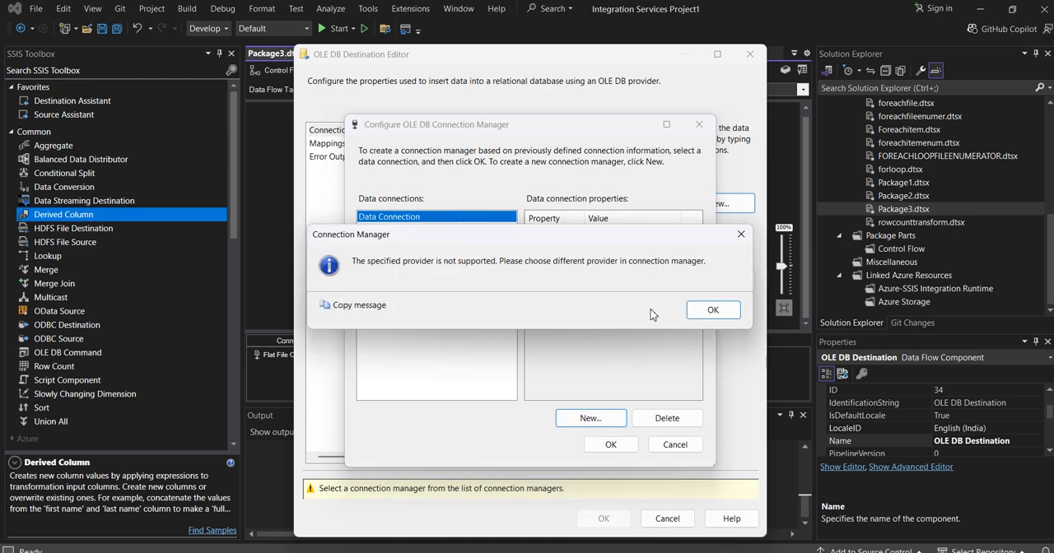
click(712, 311)
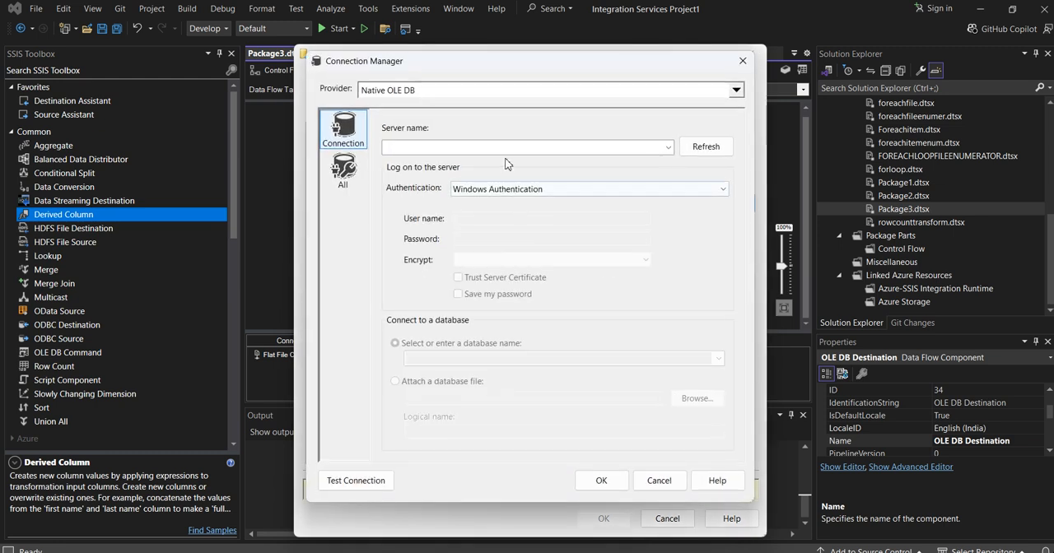
click(735, 90)
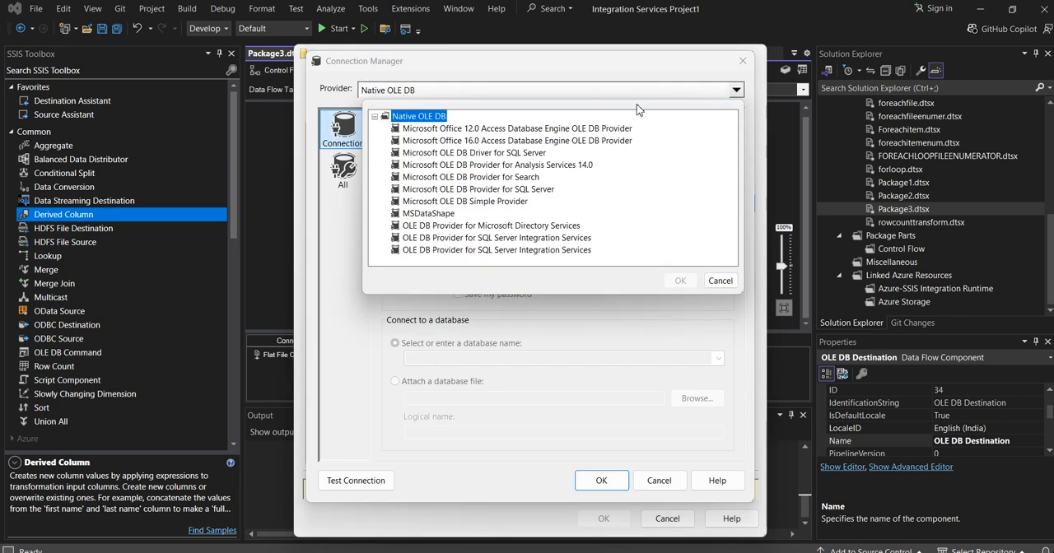
click(484, 153)
click(680, 281)
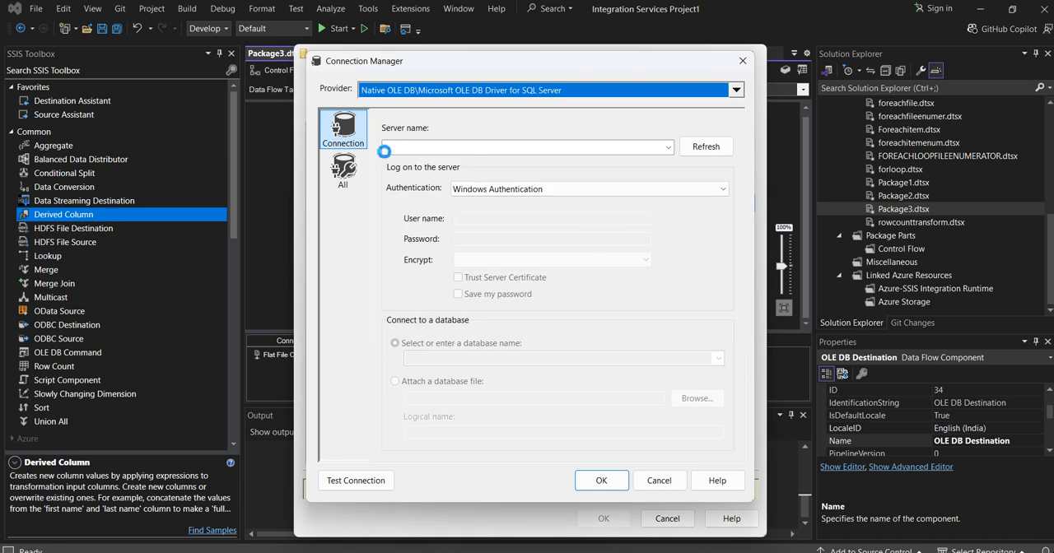
- Enter the SQL Server name, choose HCM as initial catalog, test the connection and accept it for the destination
click(519, 190)
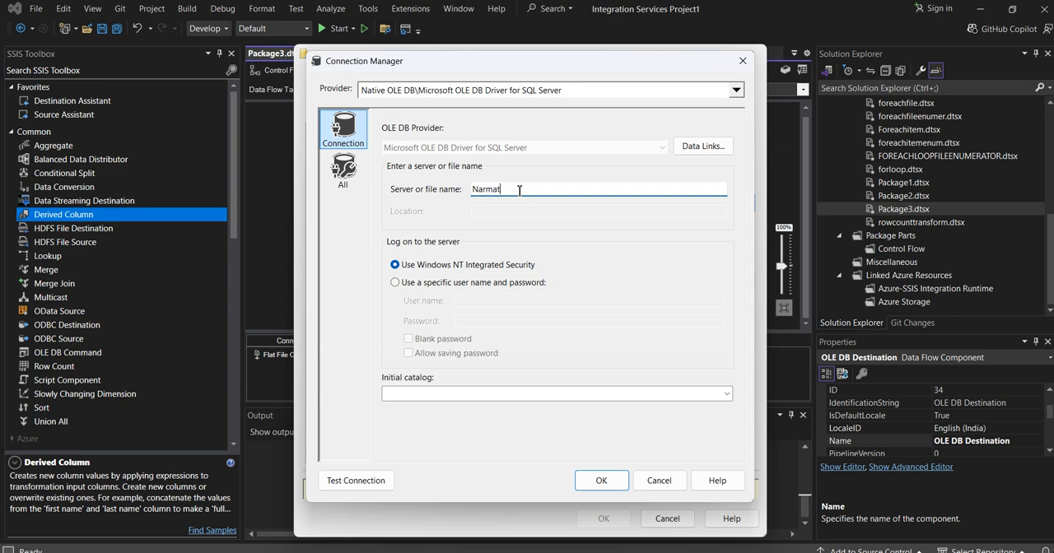
click(726, 394)
click(356, 480)
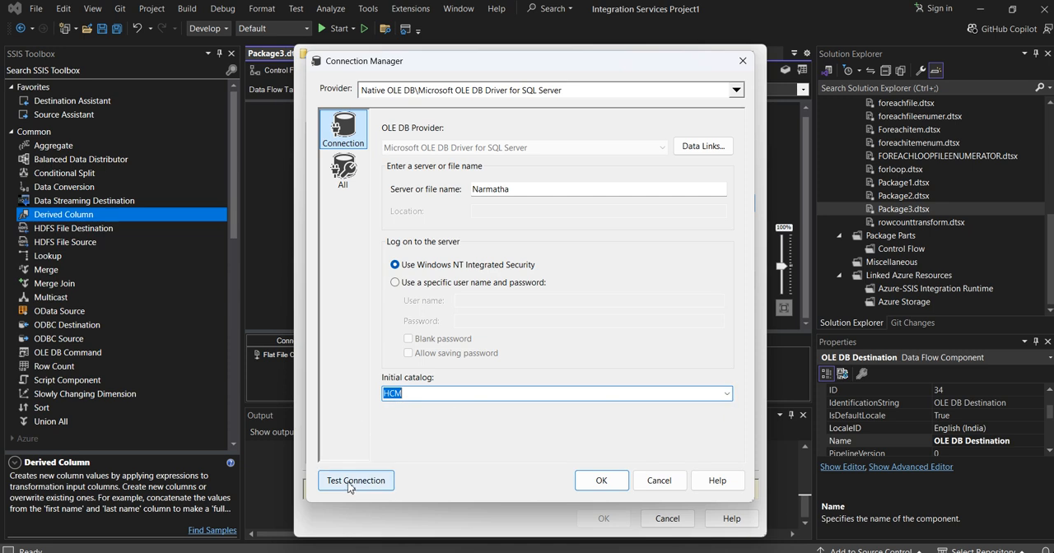
click(355, 480)
click(714, 302)
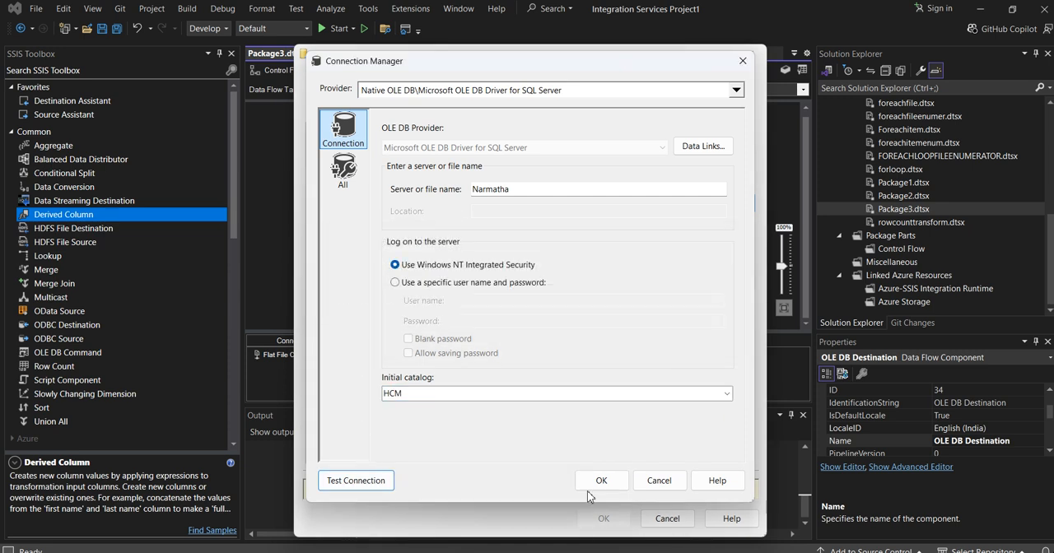
click(598, 481)
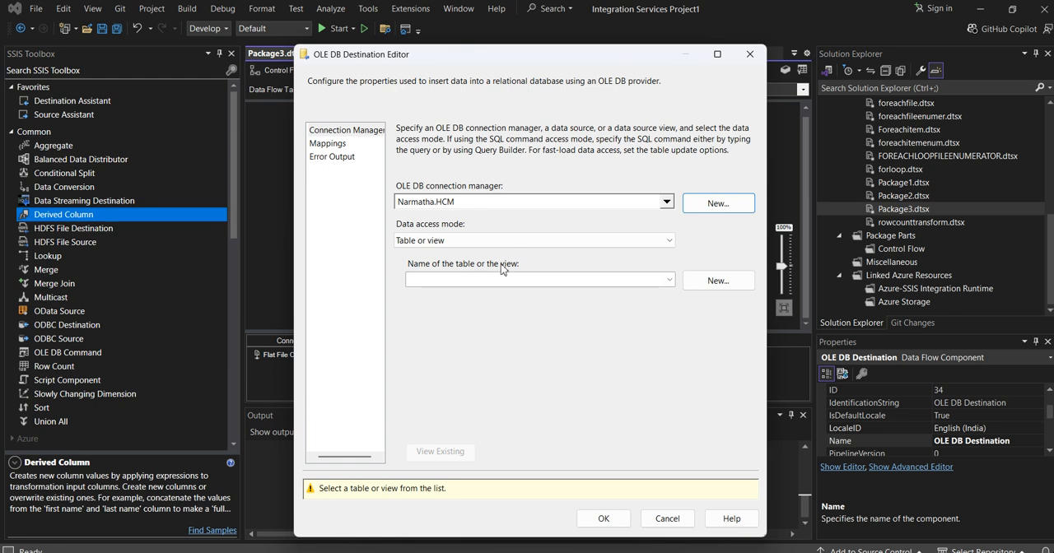
- Set the destination's data access mode to Table or view - fast load and look through the available tables
click(433, 240)
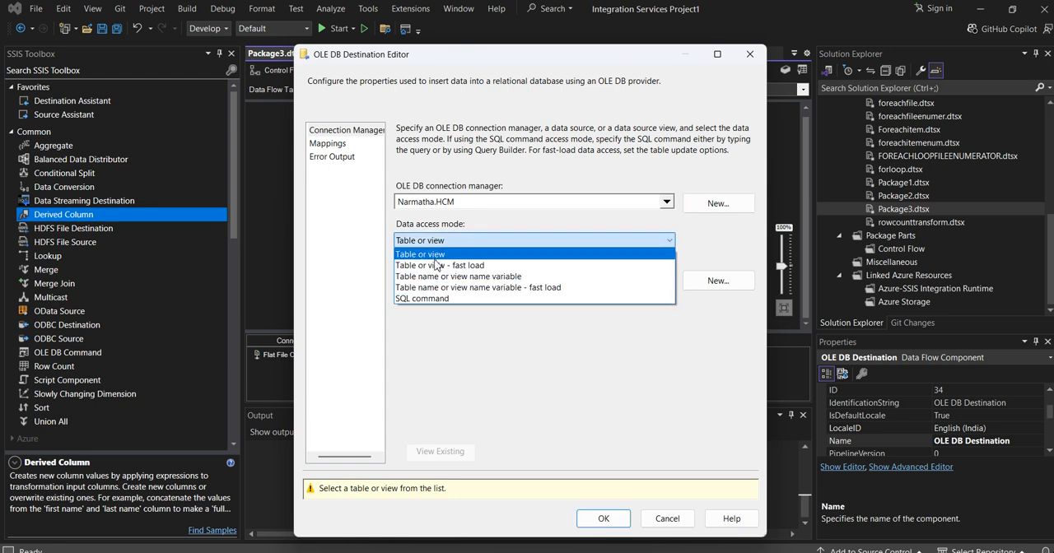
click(435, 265)
click(488, 280)
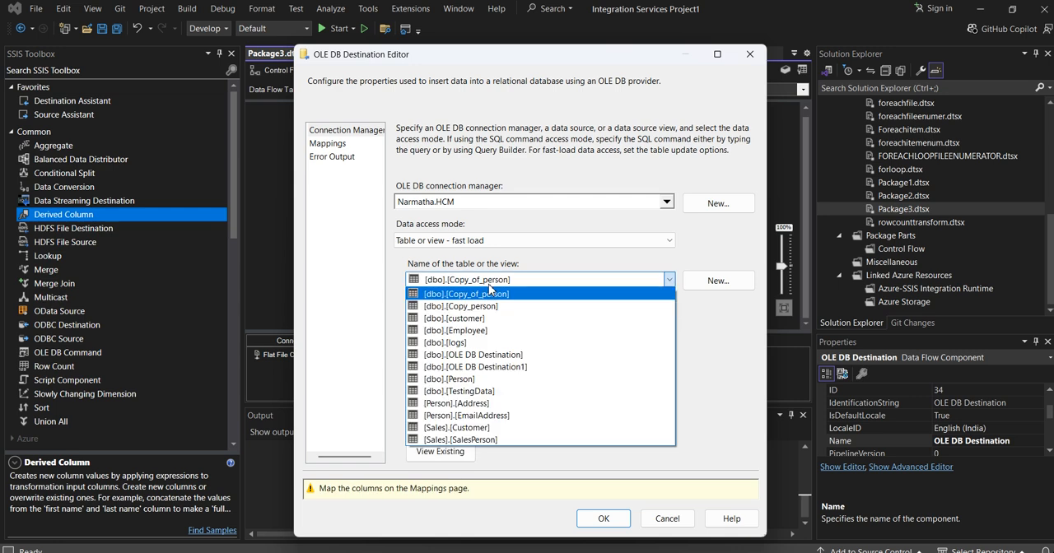
click(488, 291)
- Start a new destination table, review the derived columns in its CREATE TABLE statement and name the table person_copy
click(697, 284)
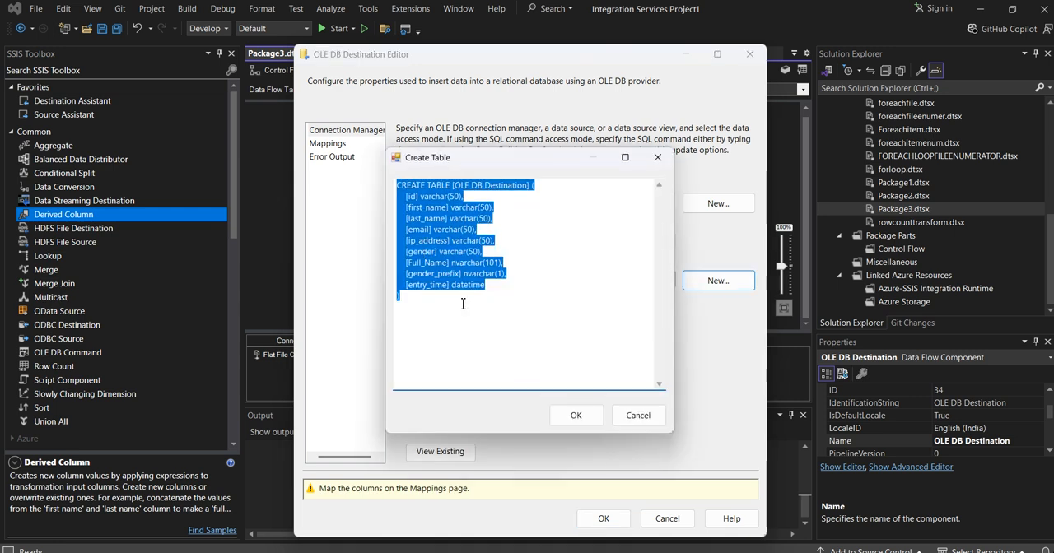
click(529, 203)
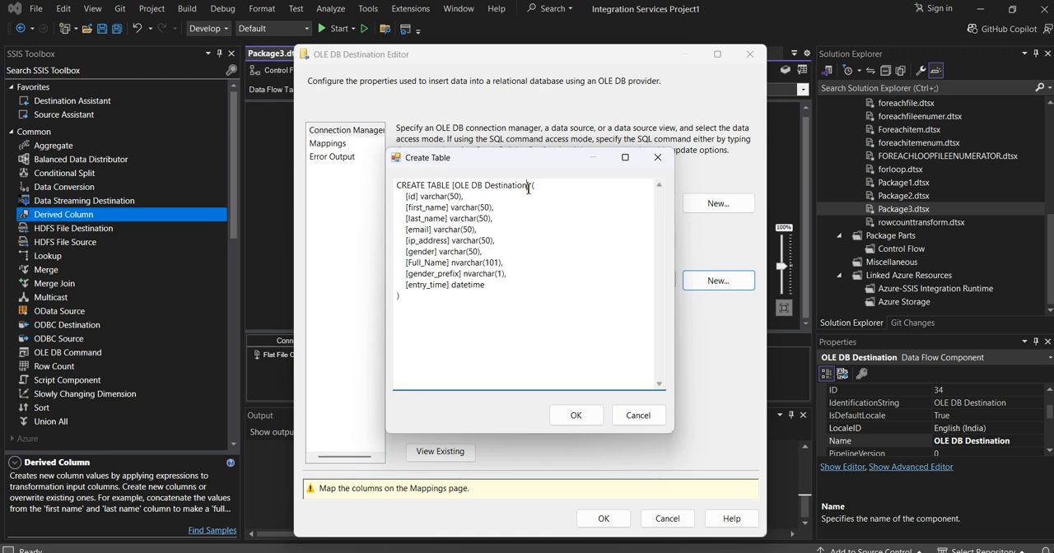
drag(528, 189, 460, 188)
click(423, 301)
drag(407, 263, 504, 286)
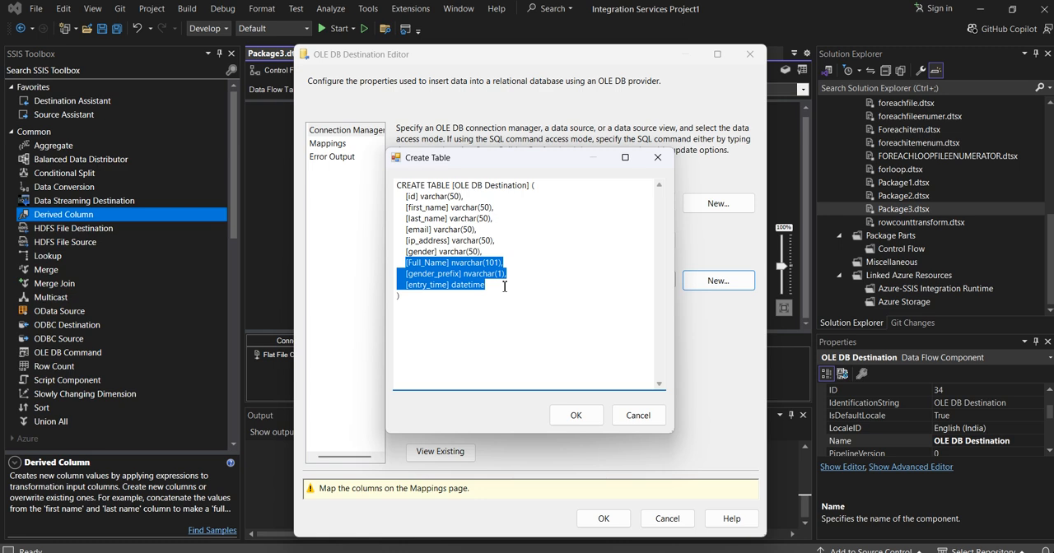
click(494, 300)
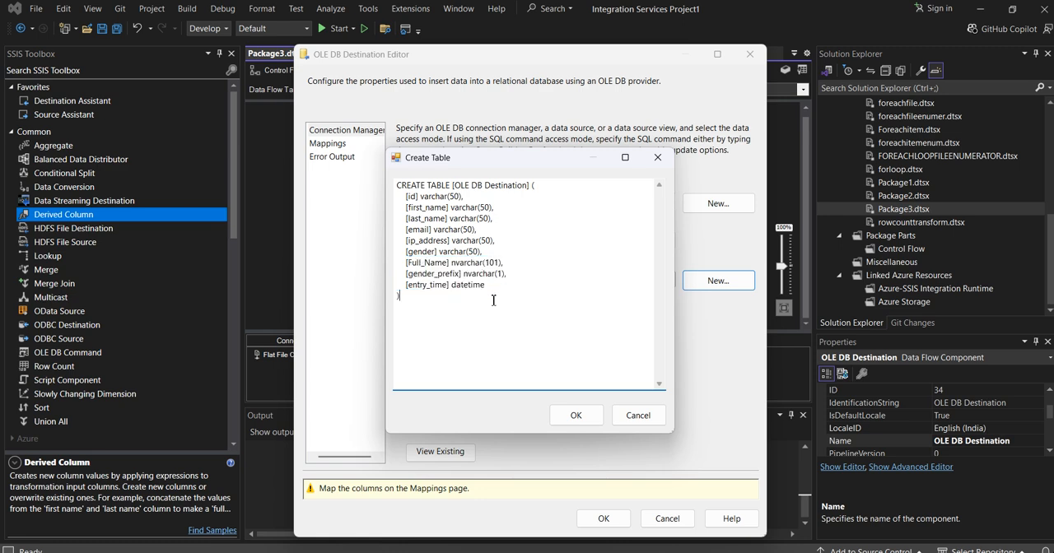
mouse_move(407, 263)
mouse_down()
mouse_move(495, 288)
mouse_move(398, 262)
mouse_up()
click(425, 252)
drag(528, 188, 461, 188)
text(per)
- Copy the new table name and run select * from person_copy in SQL Server Management Studio
drag(456, 186, 500, 187)
key(ctrl+c)
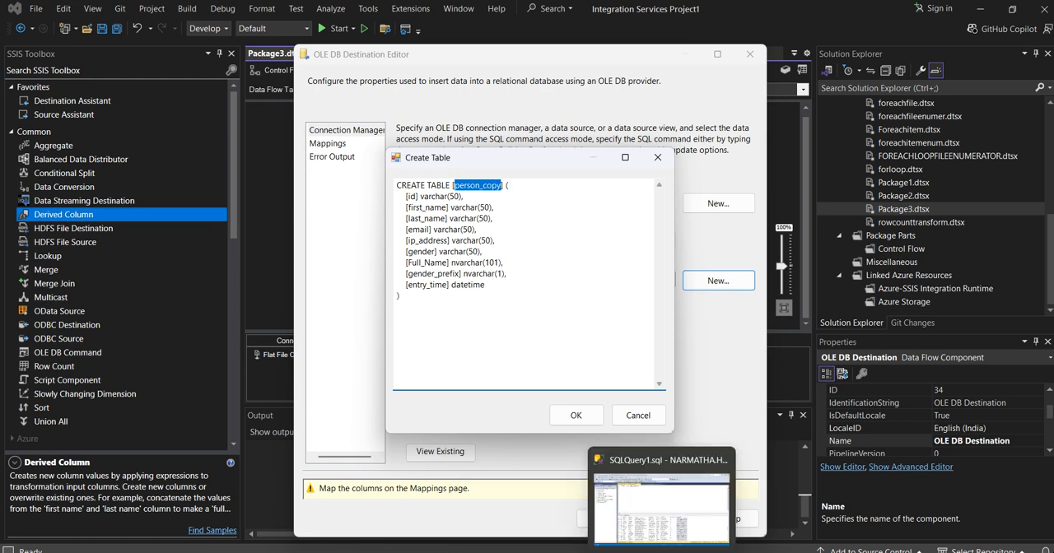
click(642, 502)
double_click(304, 95)
key(ctrl+v)
click(198, 58)
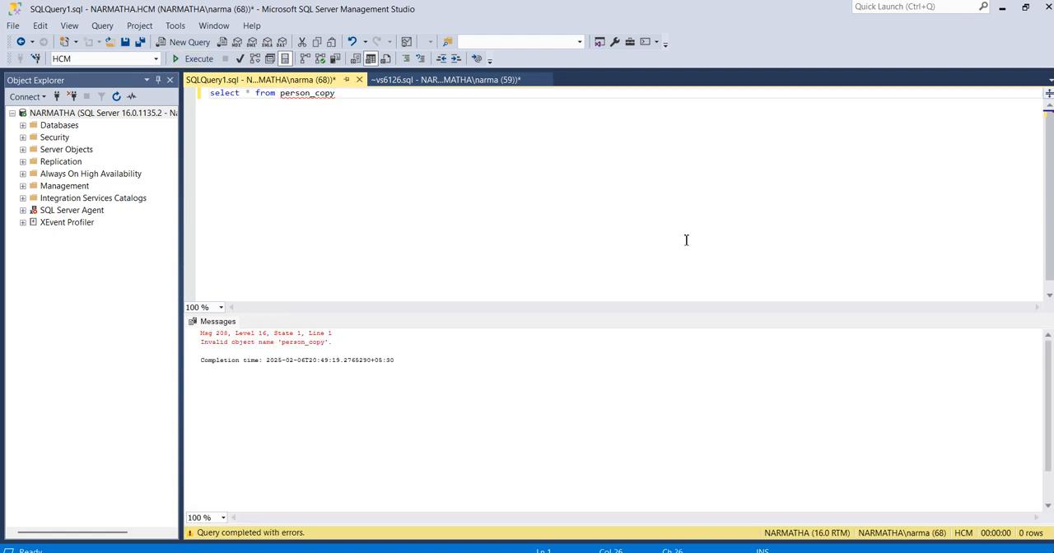
- Return to Visual Studio to create the person_copy table, and rerun the select query in SQL Server Management Studio
key(alt+Tab)
click(486, 331)
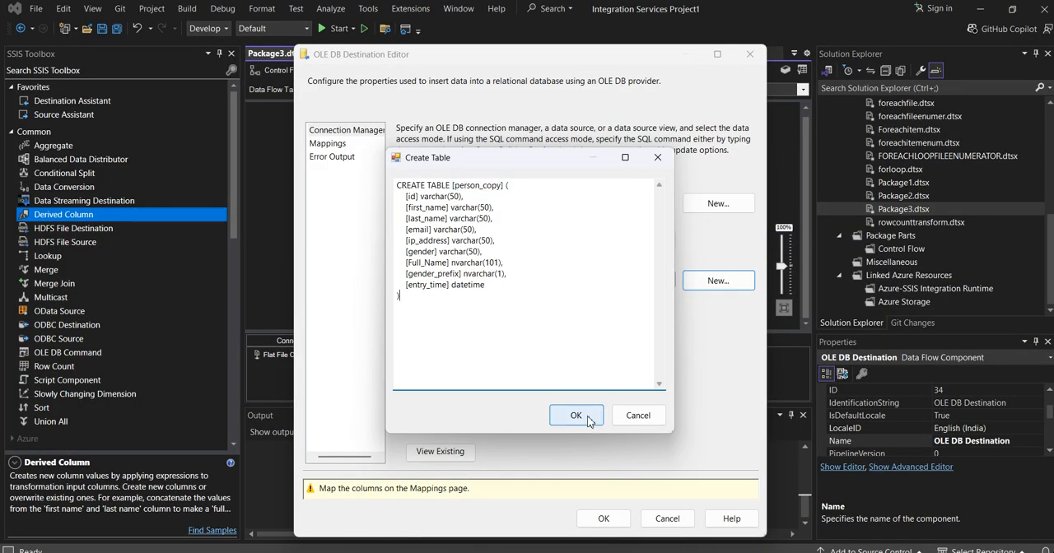
click(576, 415)
key(alt+Tab)
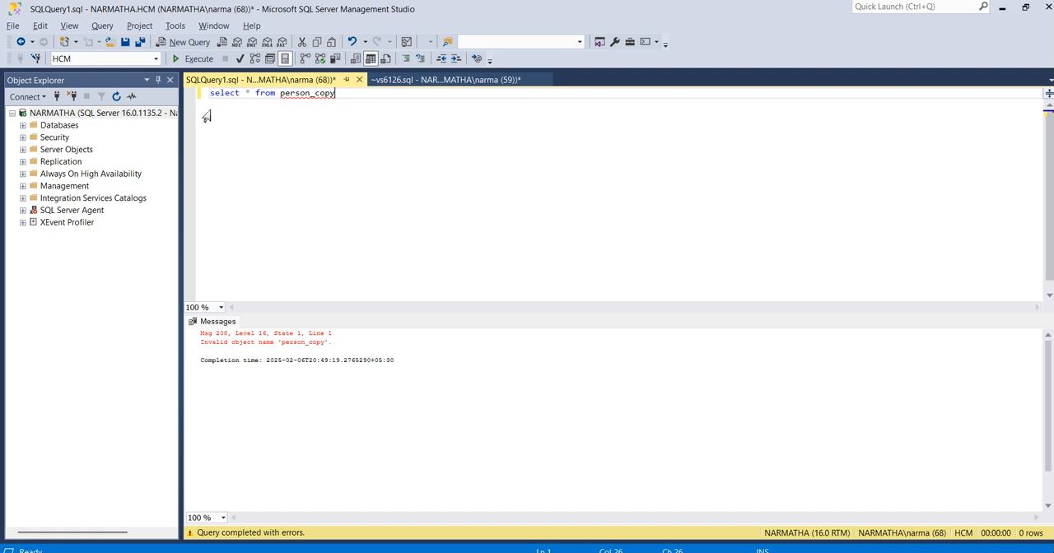
click(195, 60)
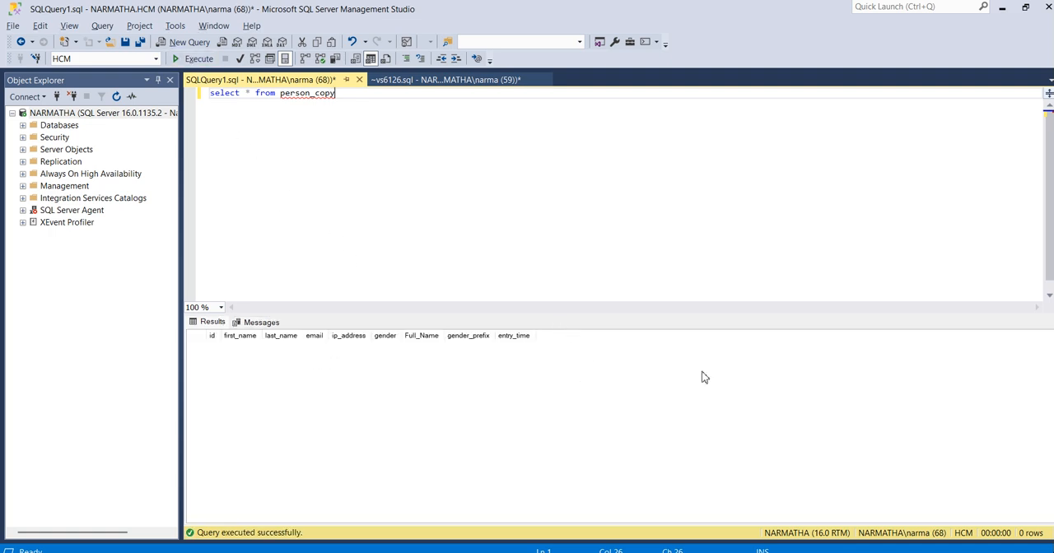
- Back in Visual Studio, review the input-to-destination column mappings for person_copy and accept the OLE DB Destination settings
key(alt+Tab)
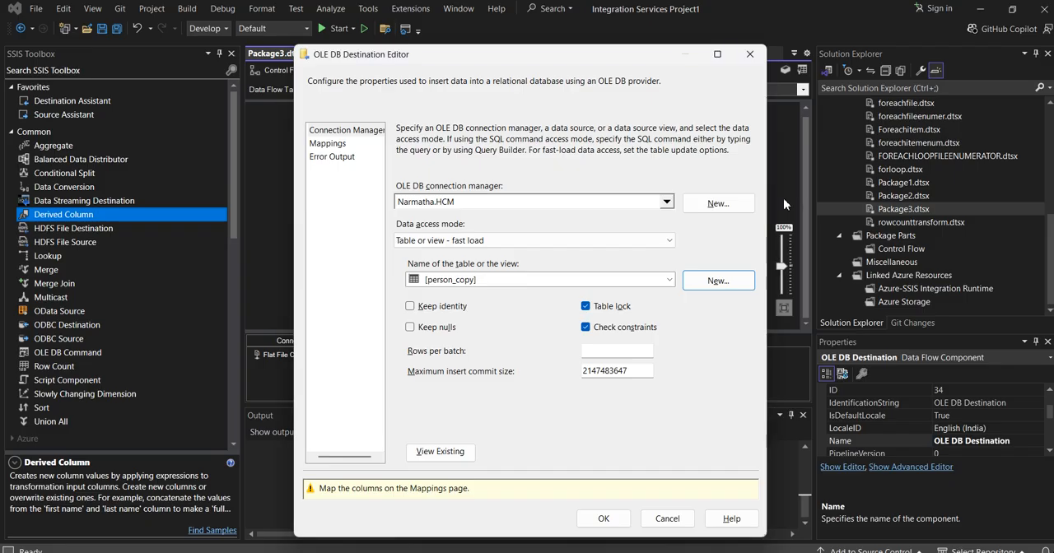
click(327, 144)
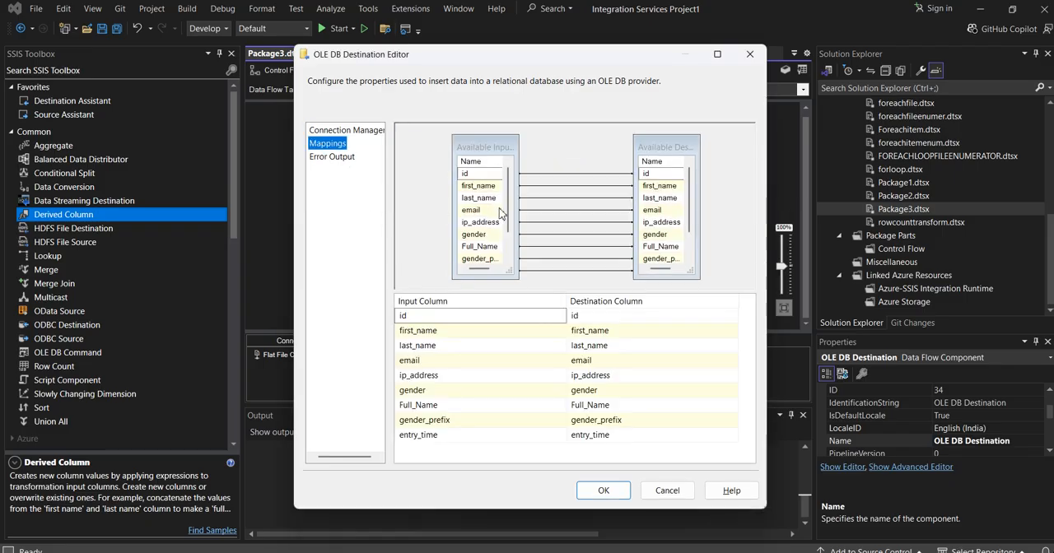
scroll(663, 206, down, 1)
scroll(494, 214, down, 1)
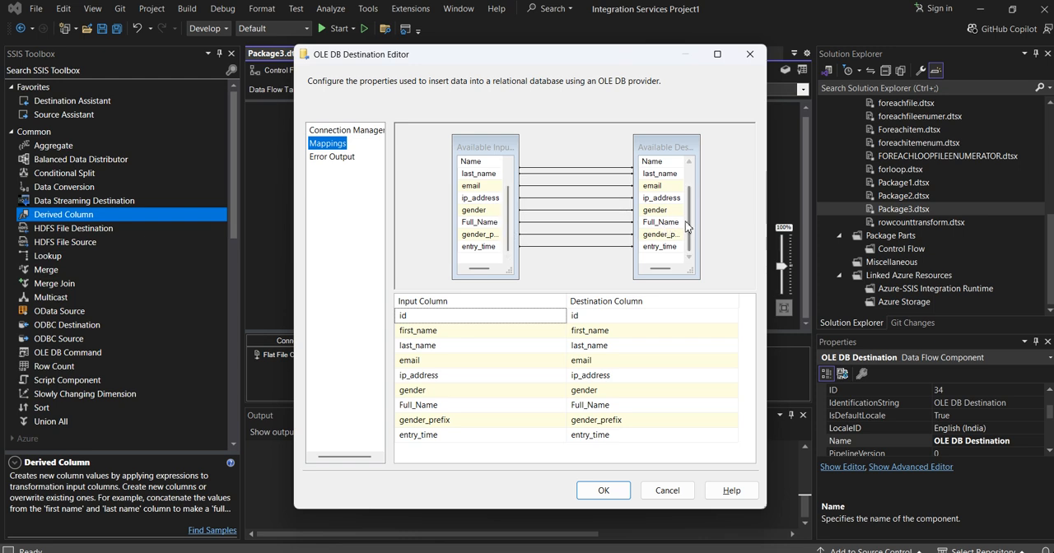
scroll(690, 202, up, 1)
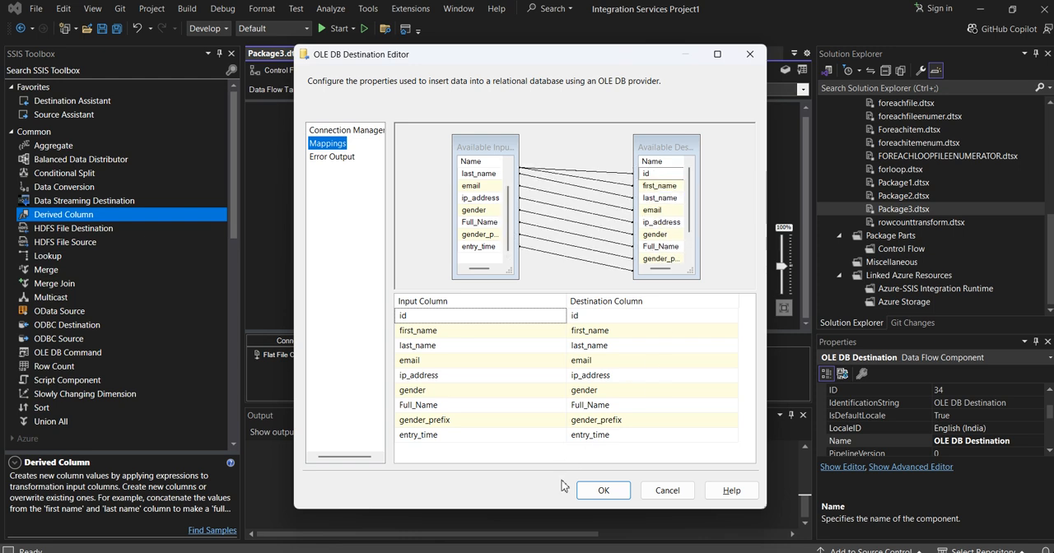
click(605, 491)
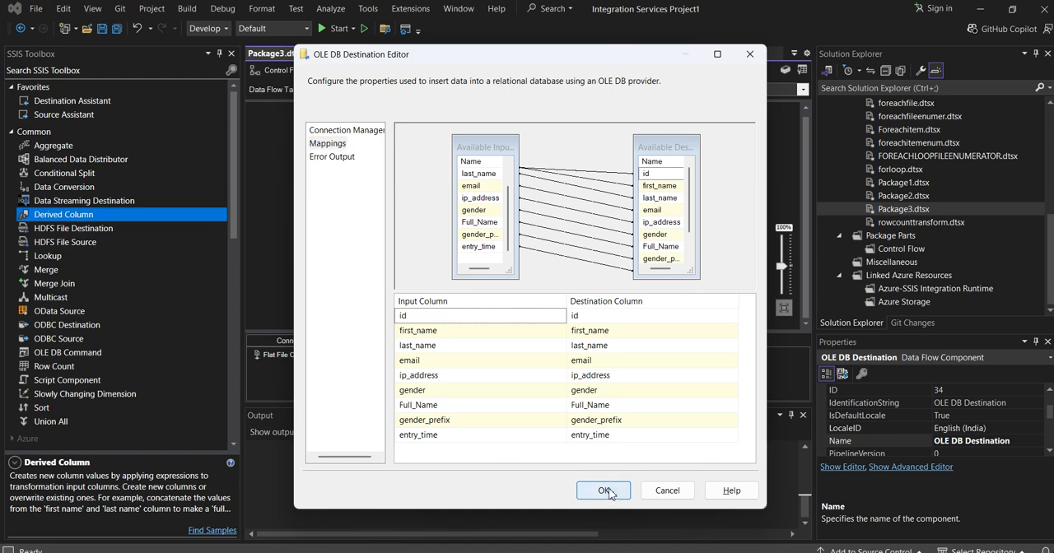
- Save Package3.dtsx and run the package
click(103, 29)
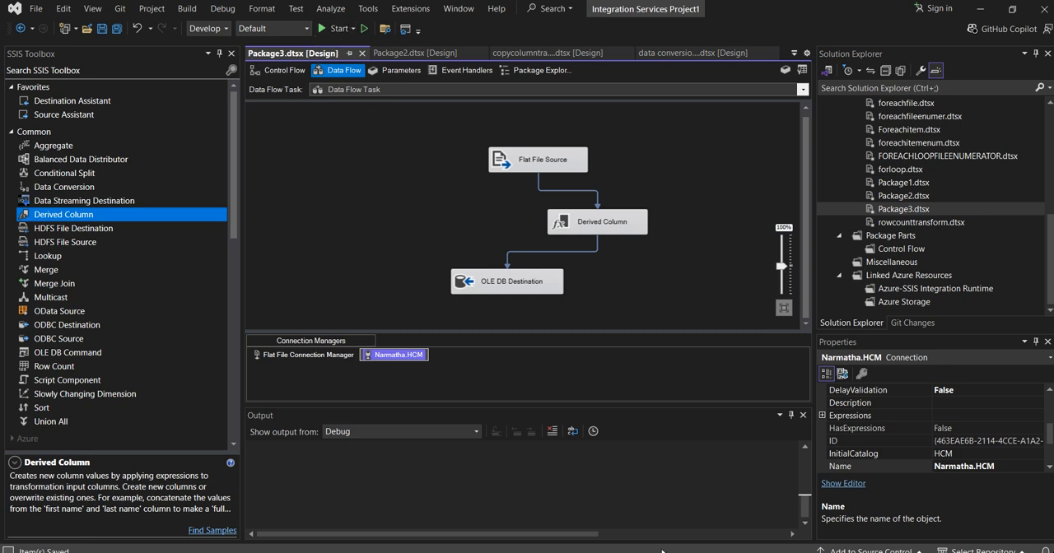
click(340, 30)
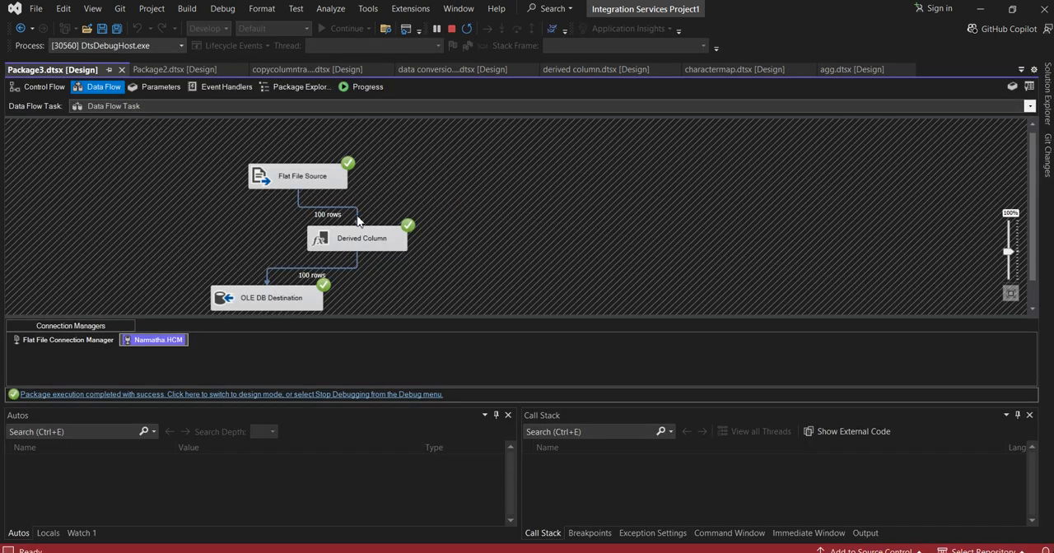
- Switch to SQL Server Management Studio and rerun the person_copy query to check the loaded rows and derived columns
mouse_move(694, 550)
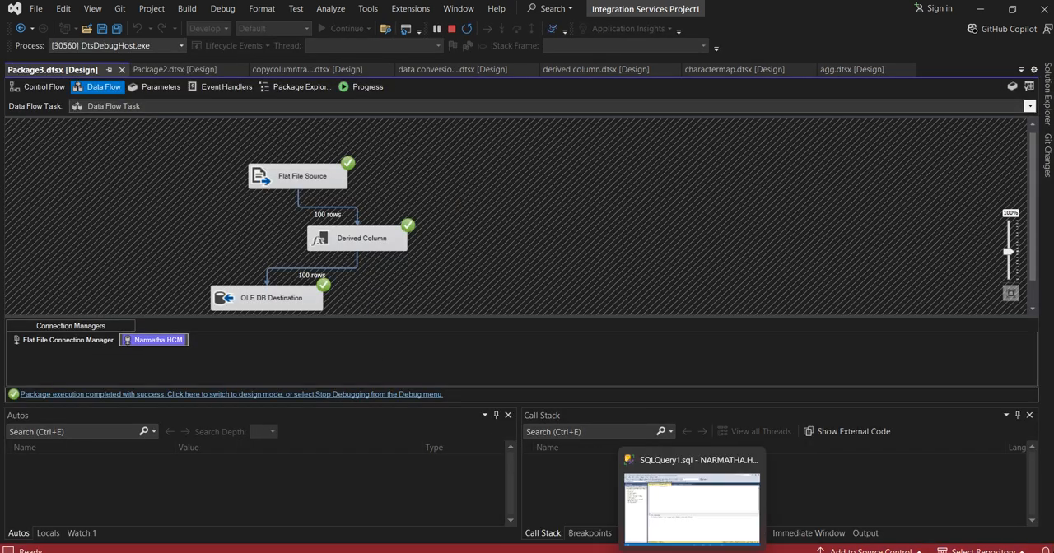
click(670, 531)
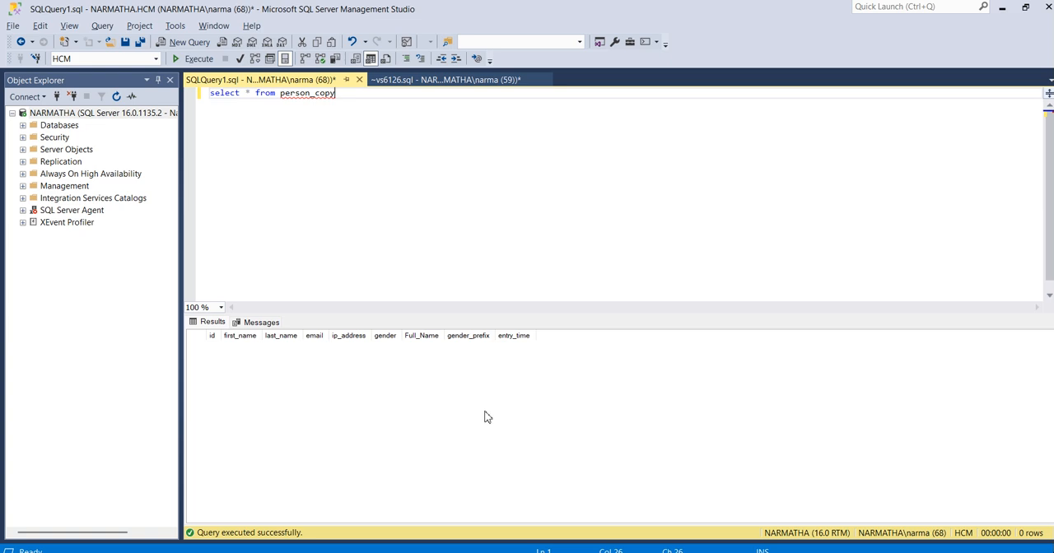
click(198, 59)
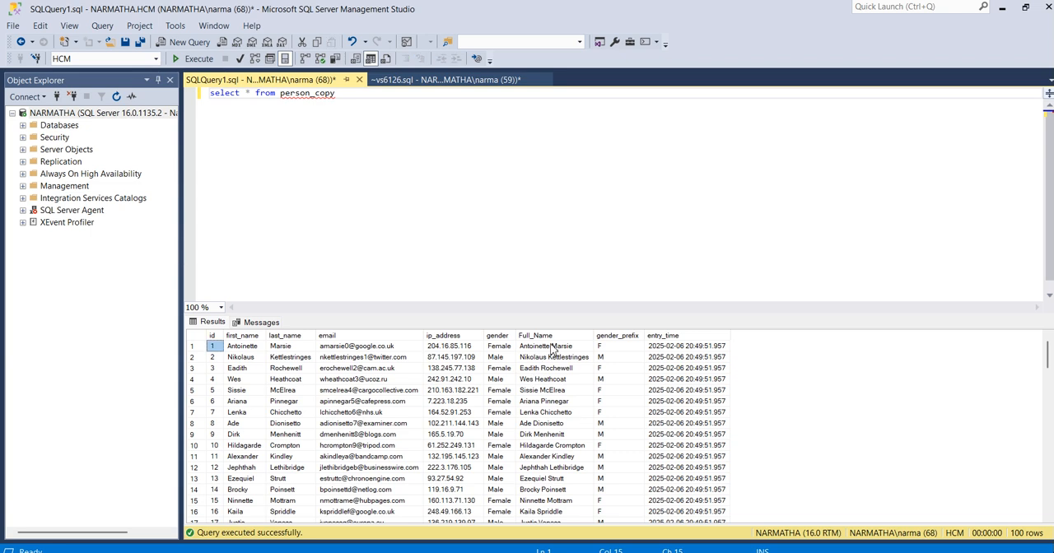
- Examine the Full_Name, gender_prefix and entry_time columns in the person_copy query results
click(536, 335)
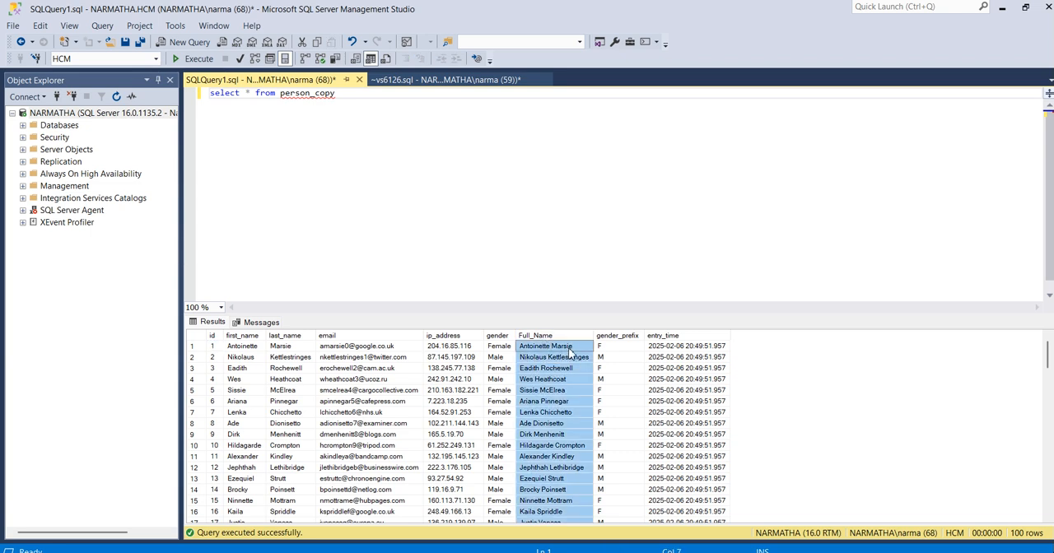
click(625, 337)
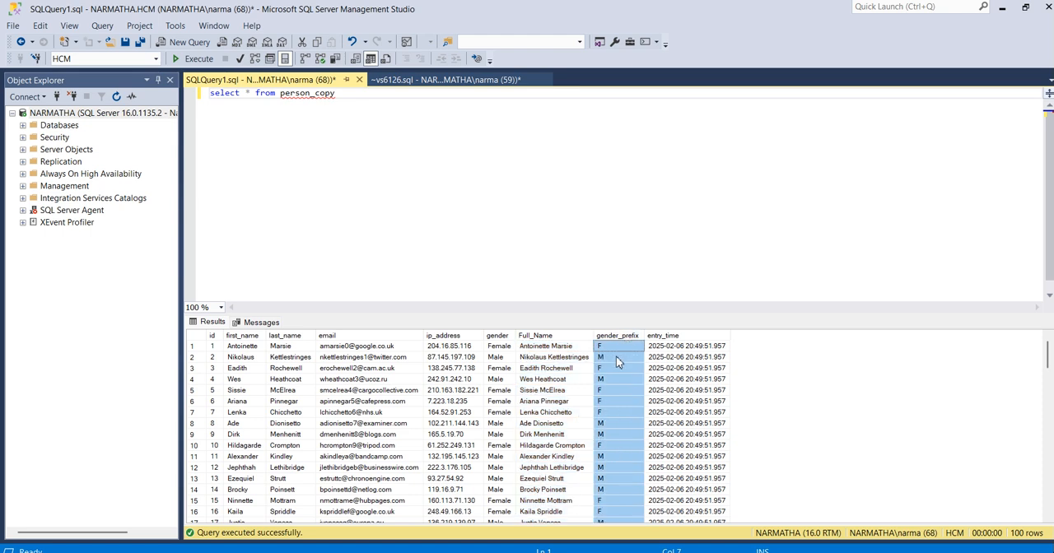
click(600, 357)
click(599, 348)
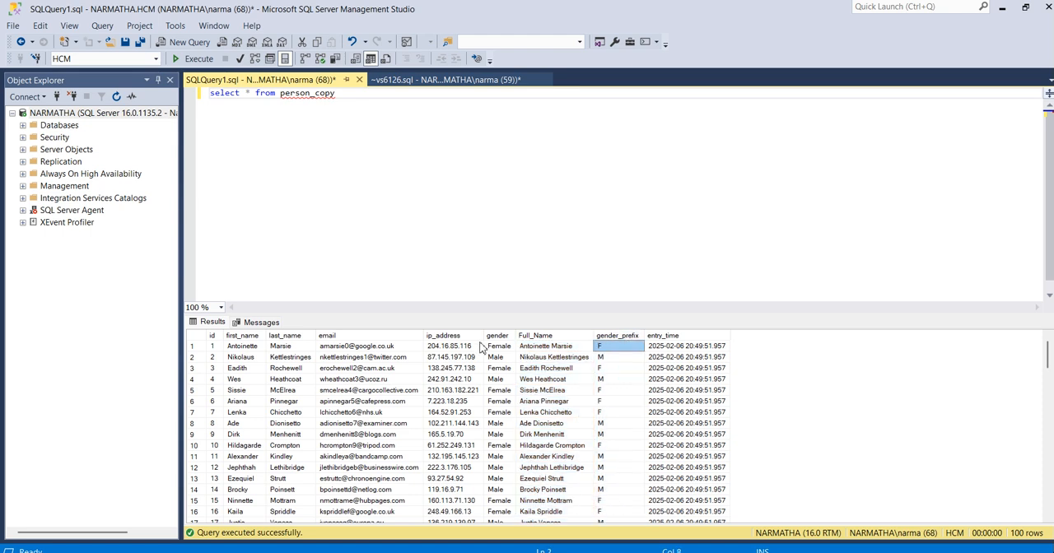
click(665, 337)
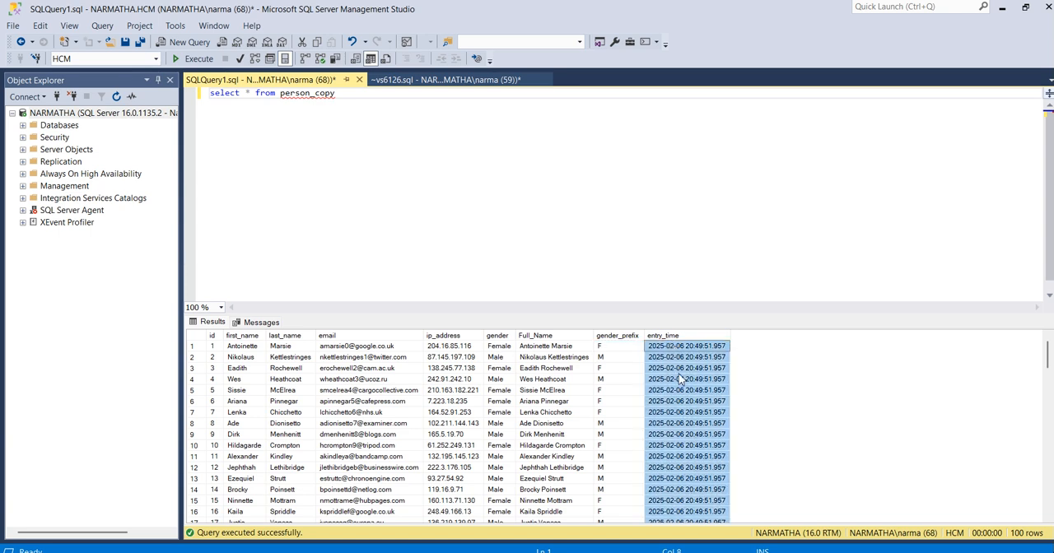
click(409, 148)
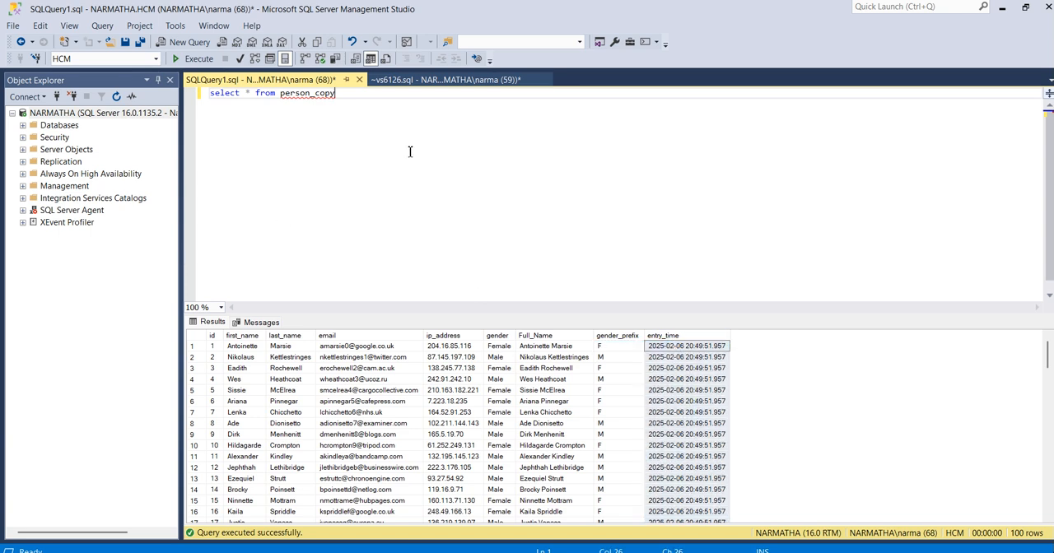
mouse_move(722, 551)
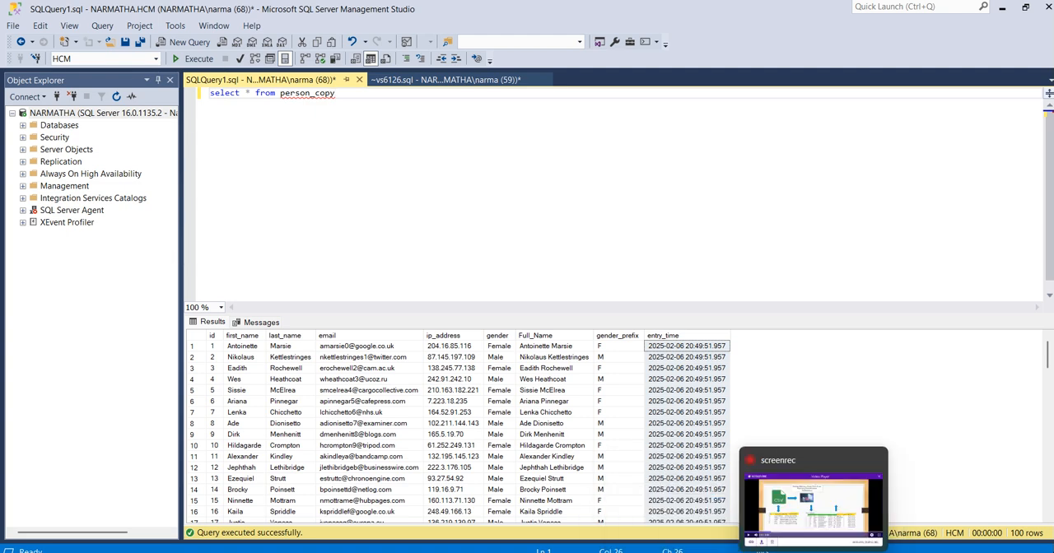
click(534, 329)
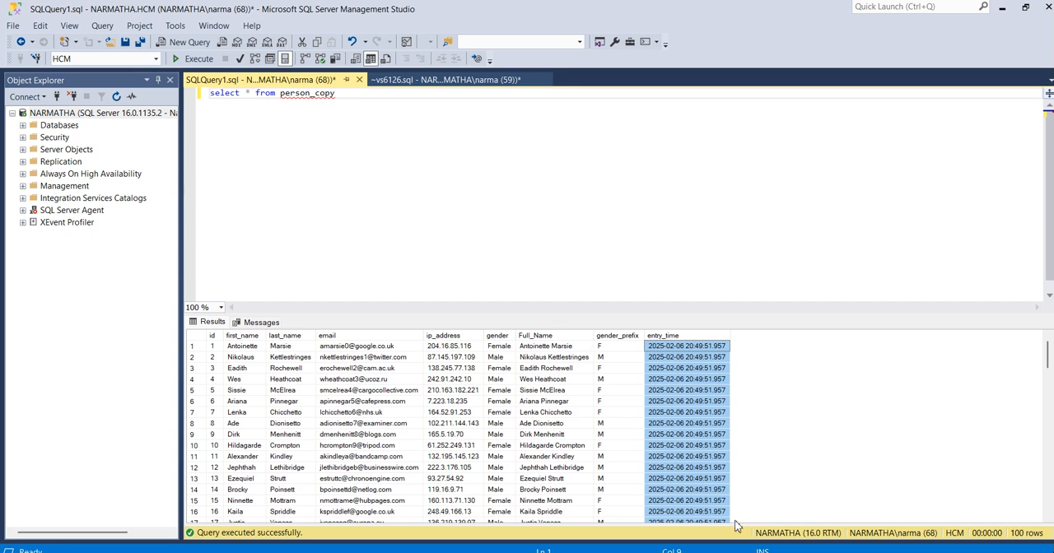
- Switch back to Visual Studio and reopen the Derived Column transformation's settings in Package3.dtsx
mouse_move(722, 552)
click(722, 494)
click(450, 28)
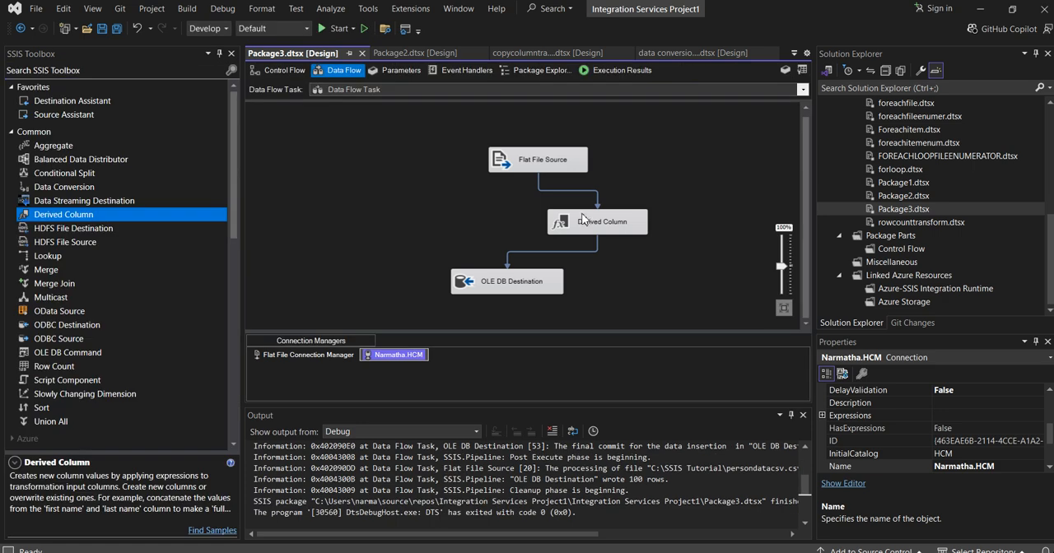
double_click(586, 221)
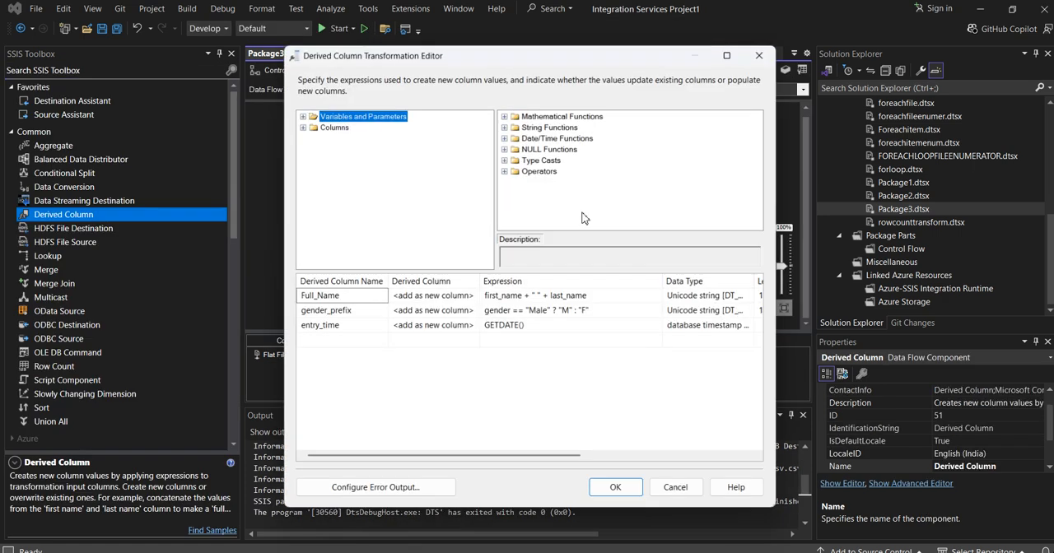
- Examine the mathematical functions, string functions, type casts and operators available for derived column expressions, and close the editor accepting its settings
click(503, 116)
click(504, 116)
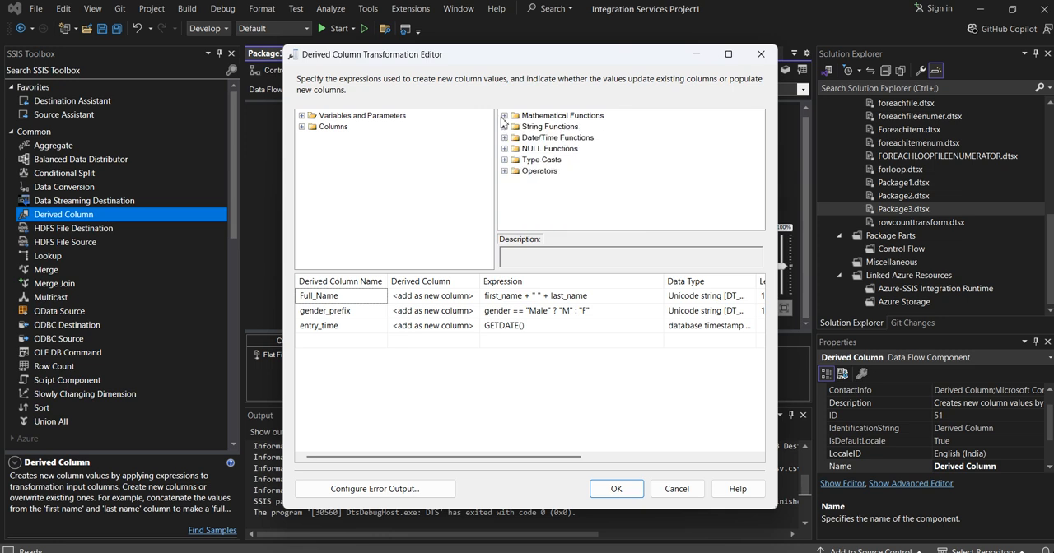
click(505, 128)
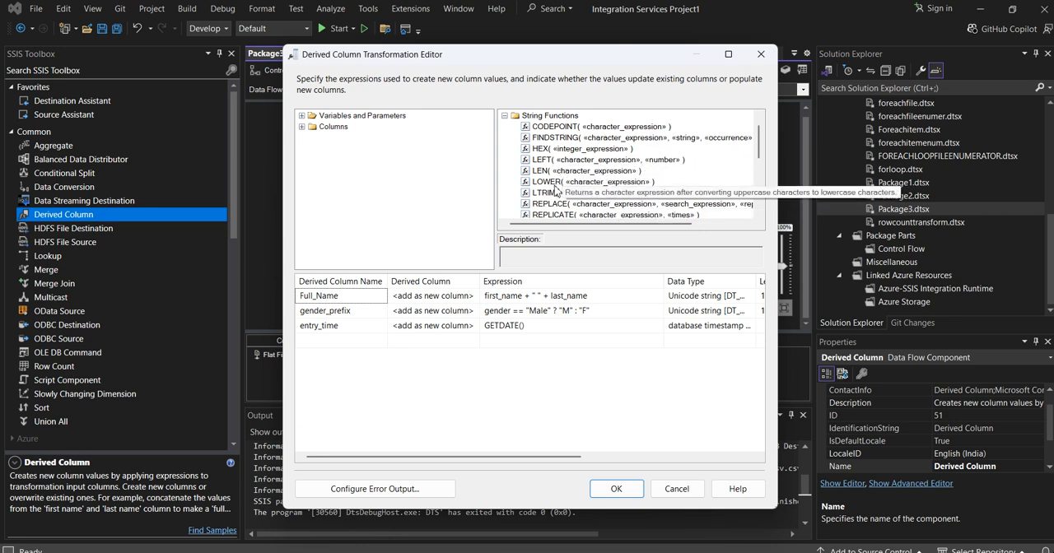
click(504, 116)
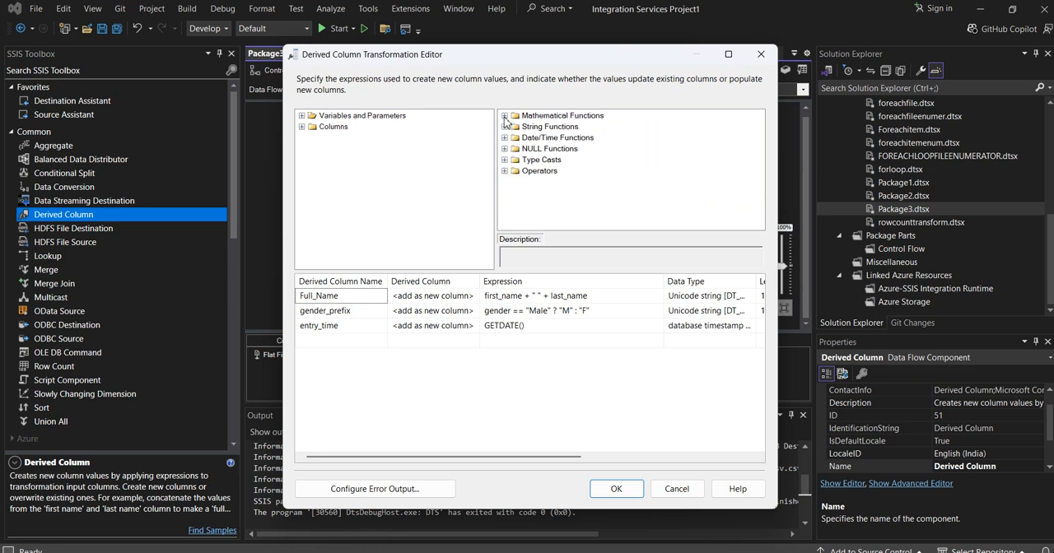
click(504, 160)
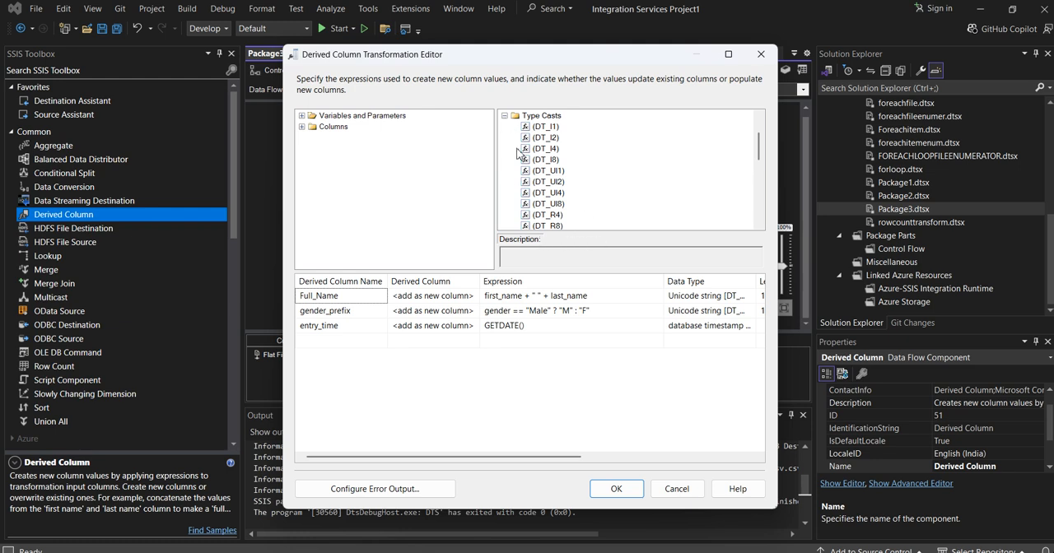
click(505, 116)
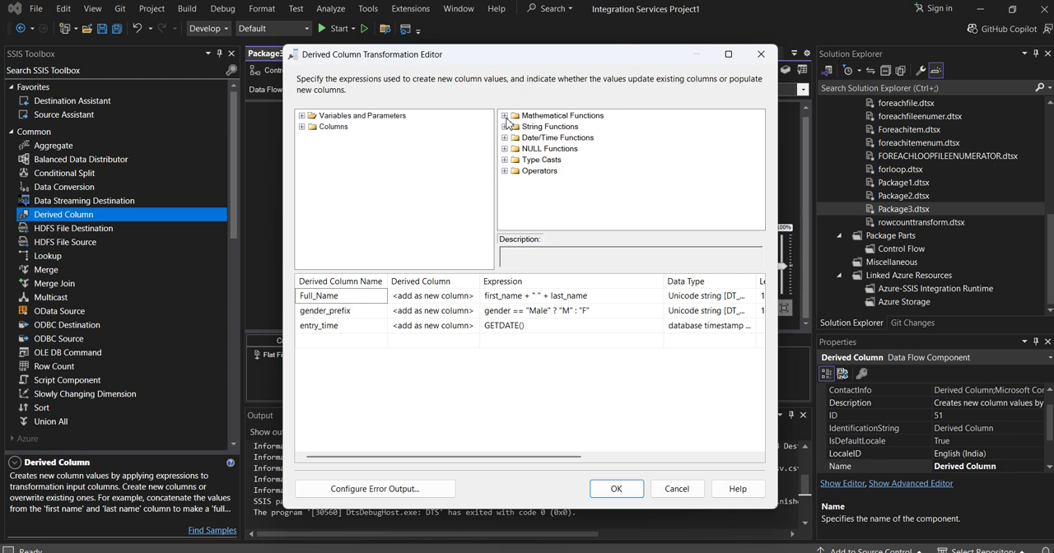
click(504, 171)
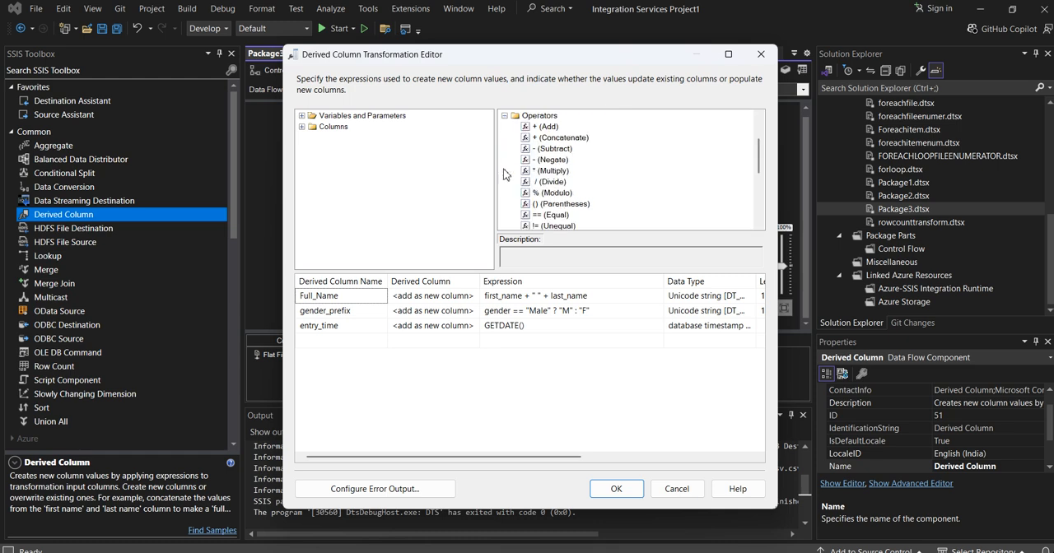
scroll(597, 152, down, 3)
scroll(604, 170, up, 5)
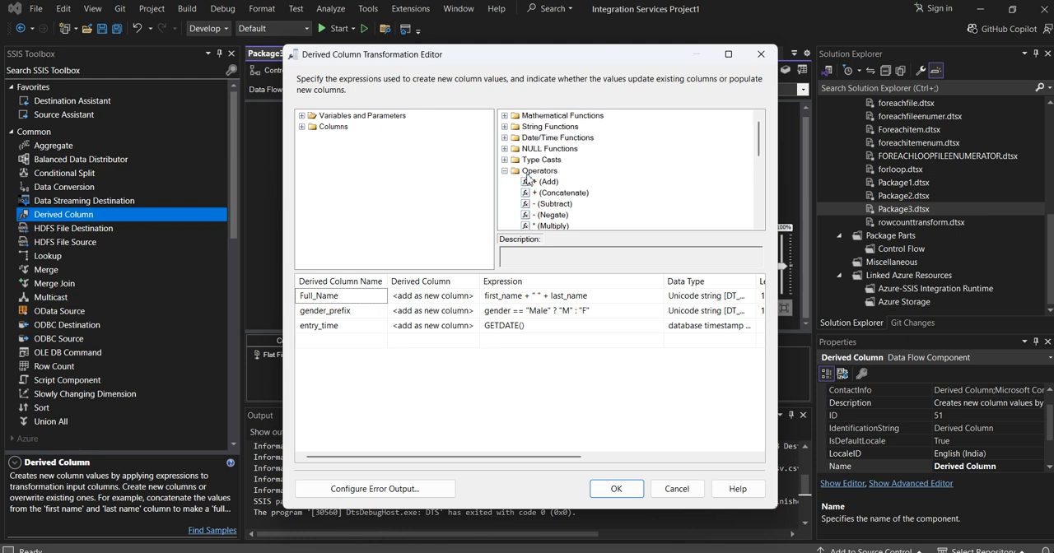
click(505, 172)
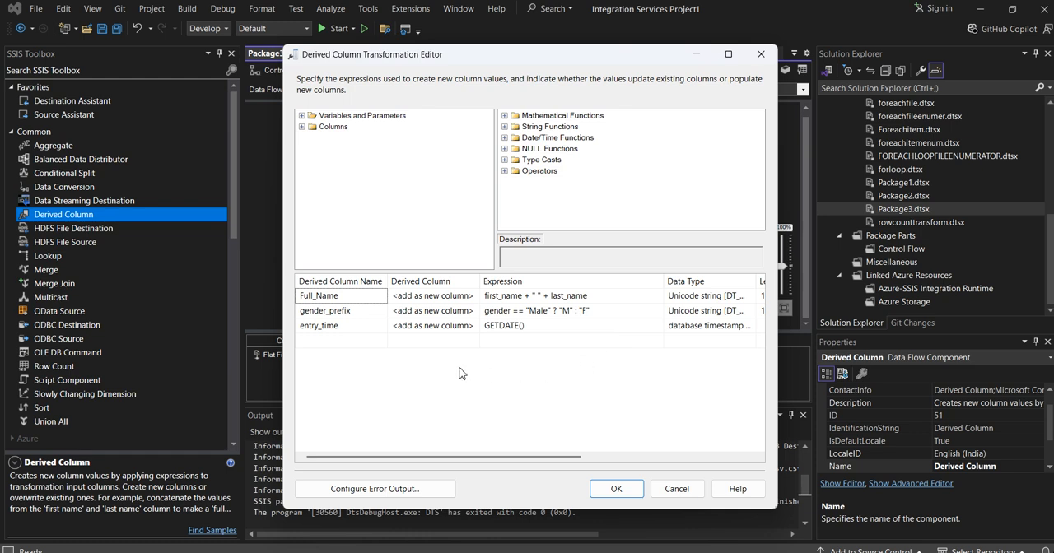
click(616, 488)
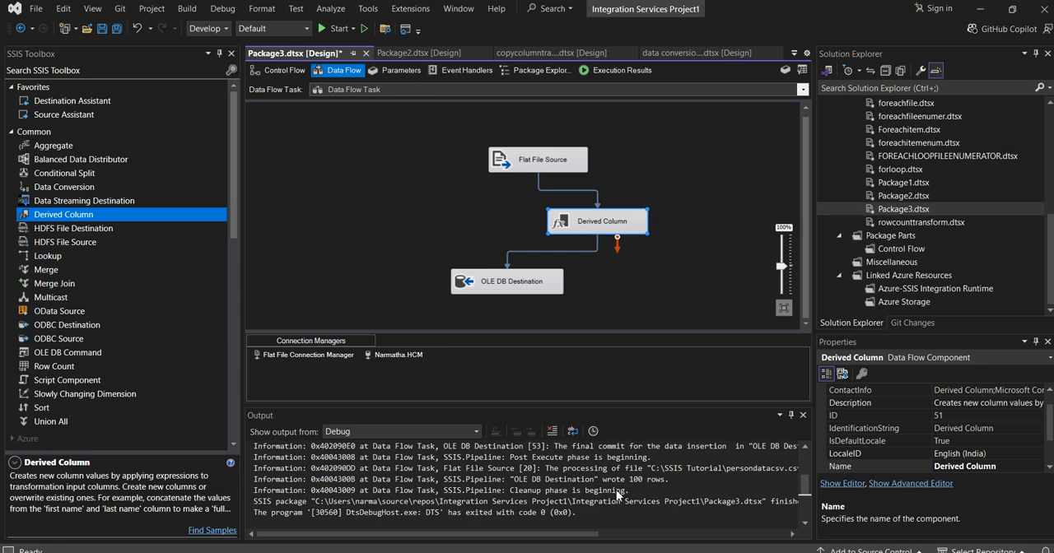